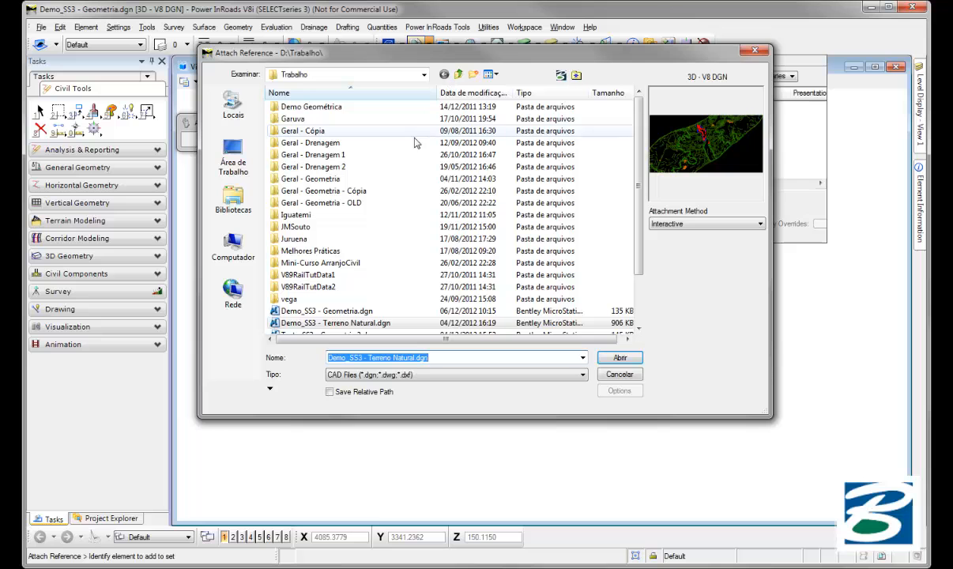
# Attach Demo_SS3 - Terreno Natural.dgn as a reference with the Coincident - World orientation
pyautogui.click(332, 320)
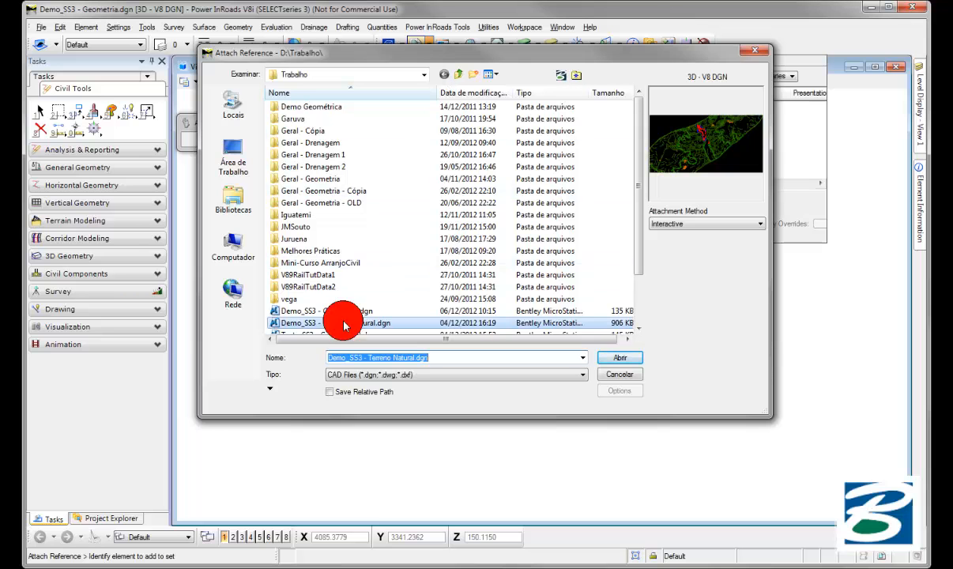
pyautogui.click(619, 357)
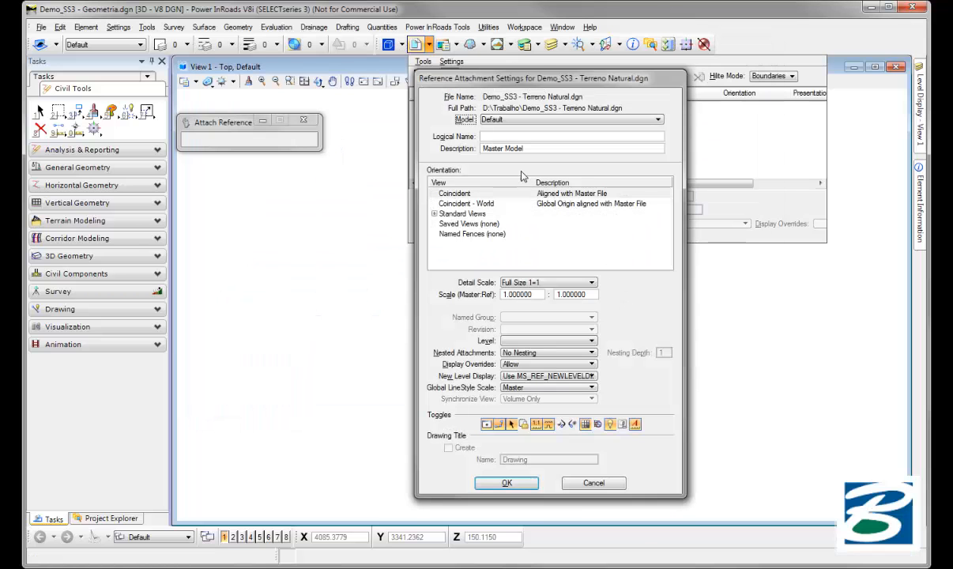
pyautogui.click(474, 203)
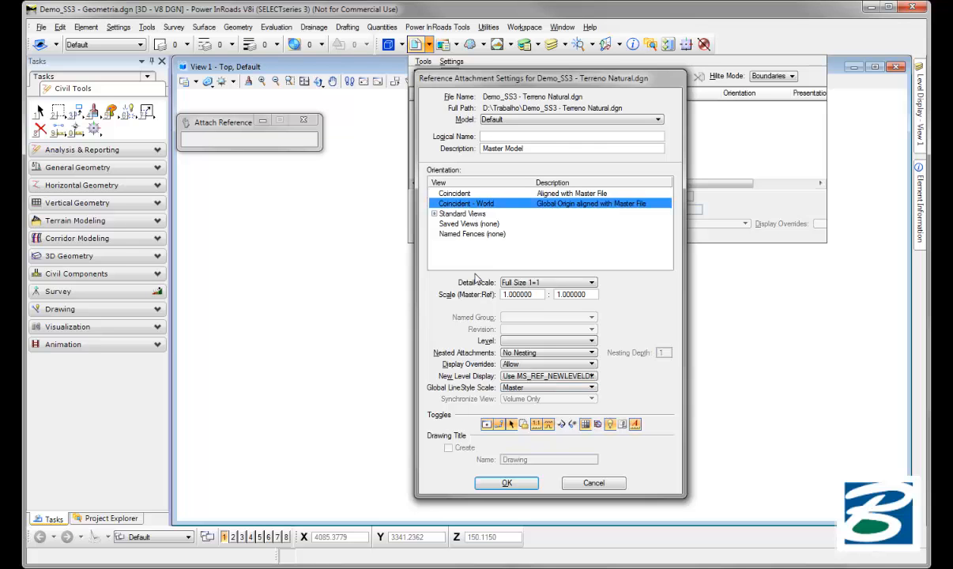
pyautogui.click(509, 484)
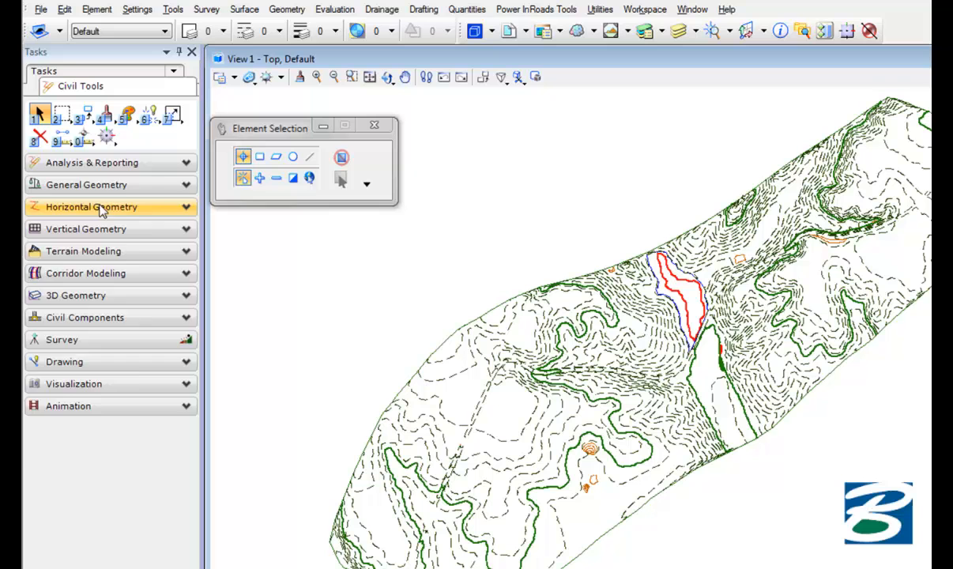
# Open the Design Standards Toolbar from the horizontal geometry tools and dock it above the drawing view
pyautogui.click(93, 194)
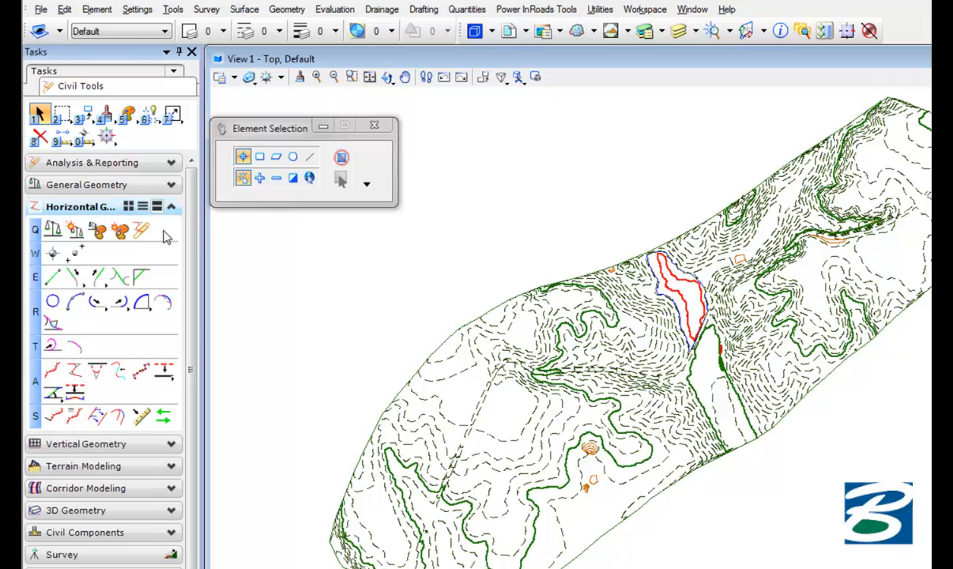
pyautogui.press('q')
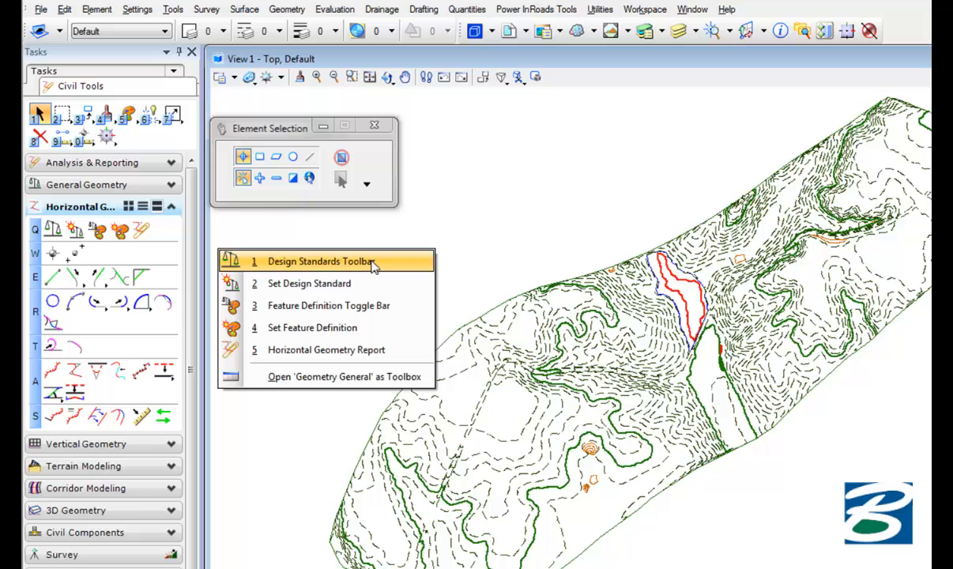
pyautogui.click(400, 268)
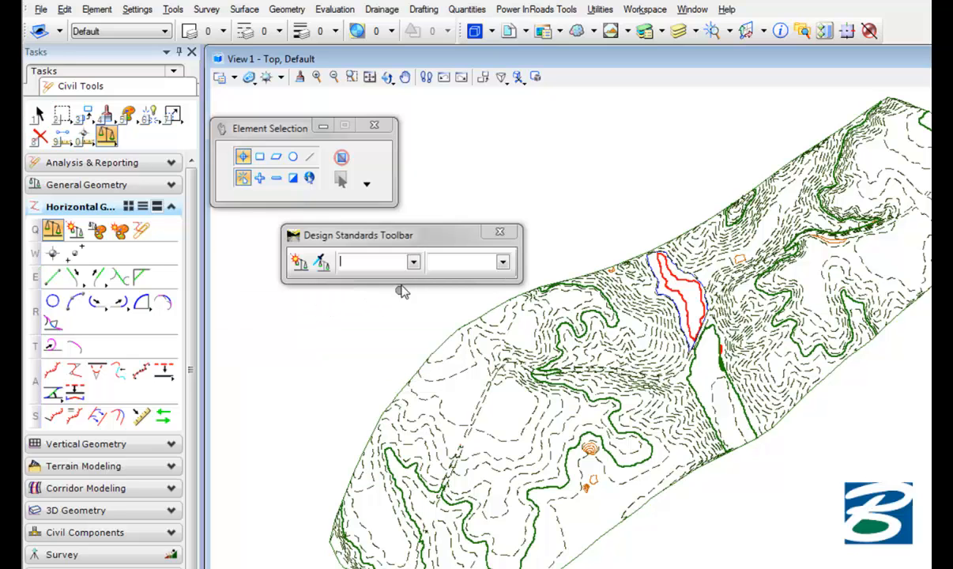
pyautogui.moveTo(395, 245); pyautogui.dragTo(485, 123)
pyautogui.moveTo(612, 147); pyautogui.dragTo(670, 148)
pyautogui.moveTo(492, 111); pyautogui.dragTo(207, 37)
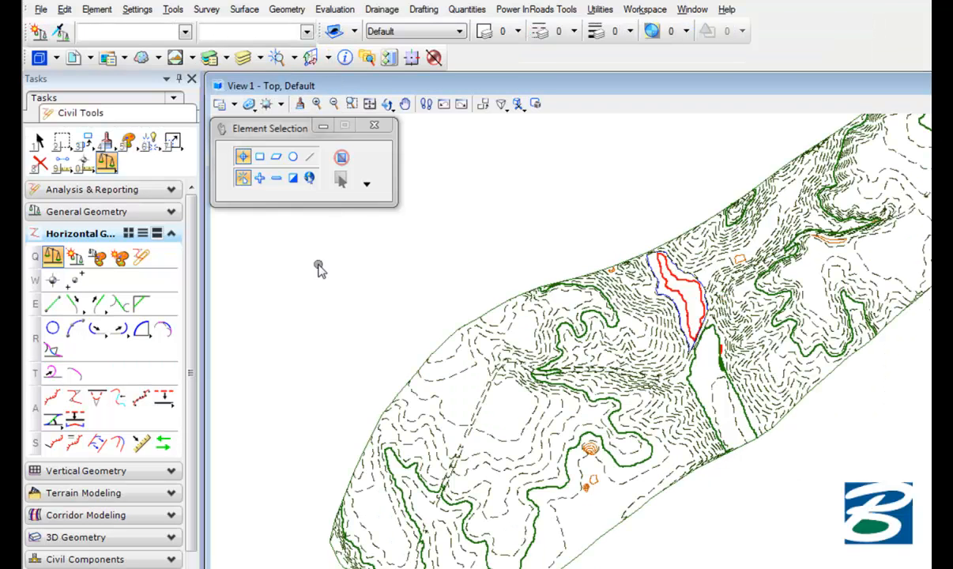
# Open the Features Definition Toggle Bar and dock it beside the design standards toolbar
pyautogui.click(98, 257)
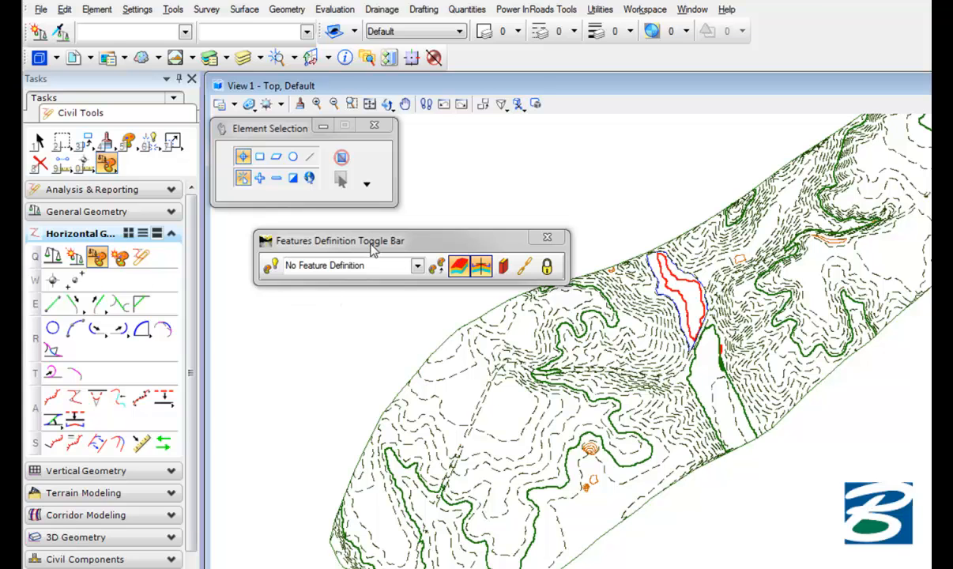
pyautogui.moveTo(371, 246); pyautogui.dragTo(423, 33)
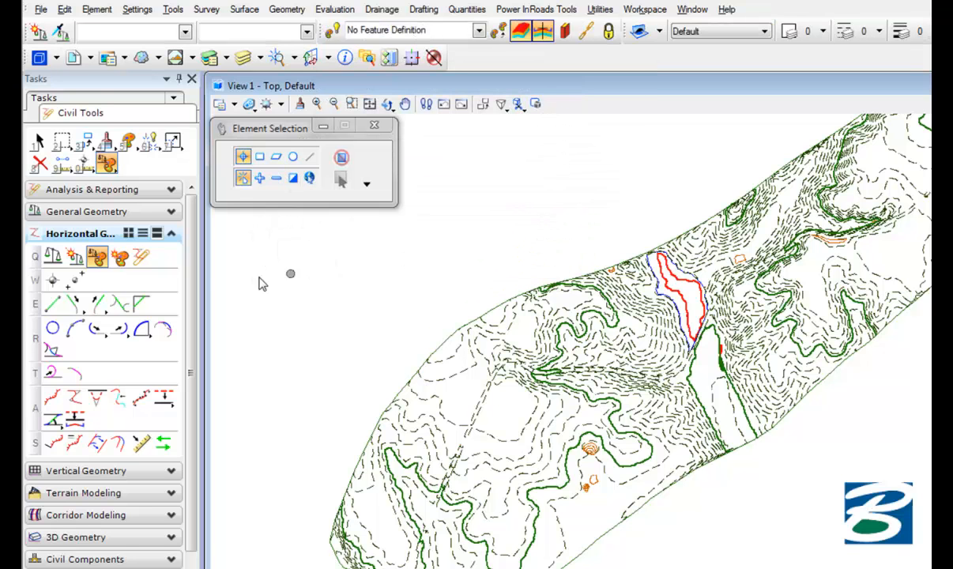
pyautogui.press('Escape')
# Examine the horizontal geometry tool sets for points, lines, arcs, spirals, complex geometry and geometry modification
pyautogui.press('w')
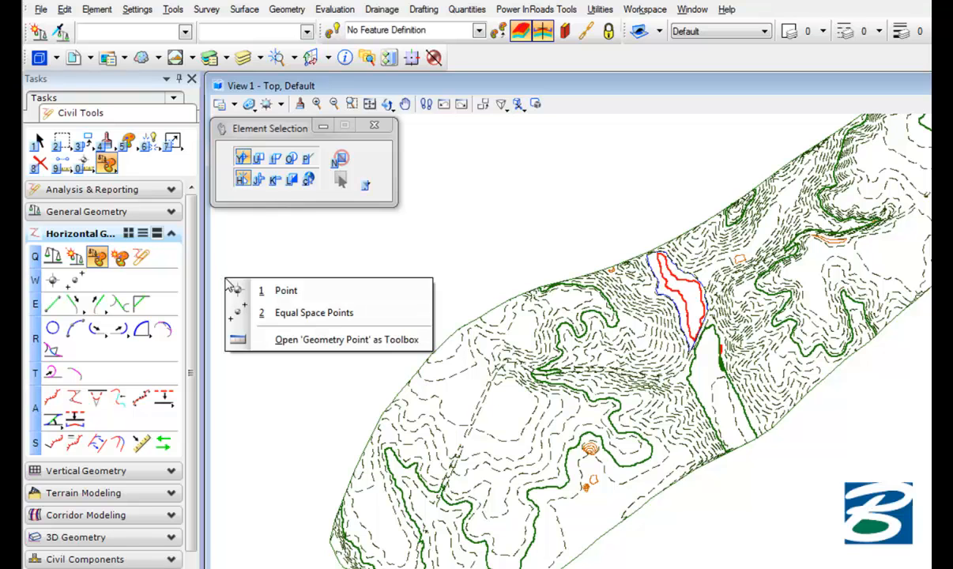
pyautogui.press('Escape')
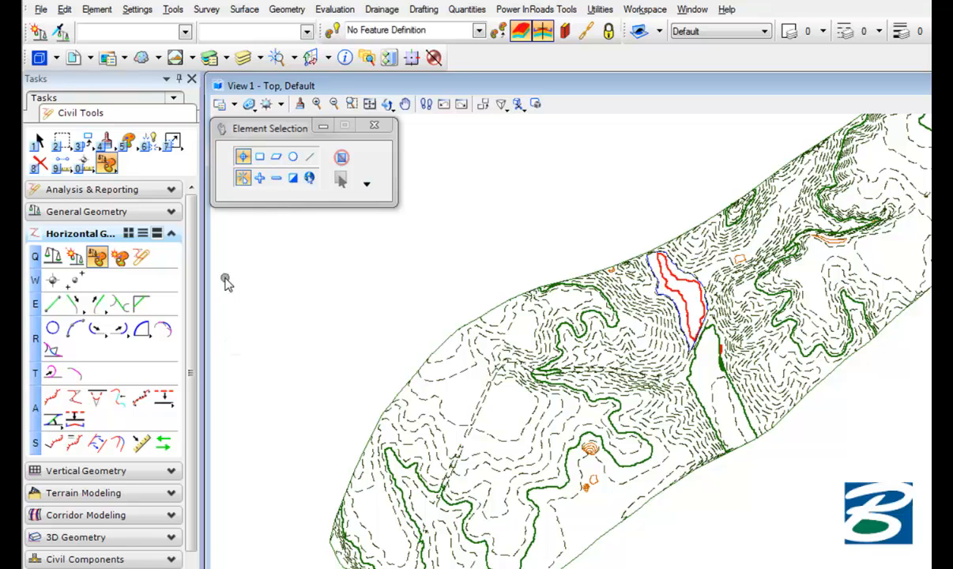
pyautogui.press('e')
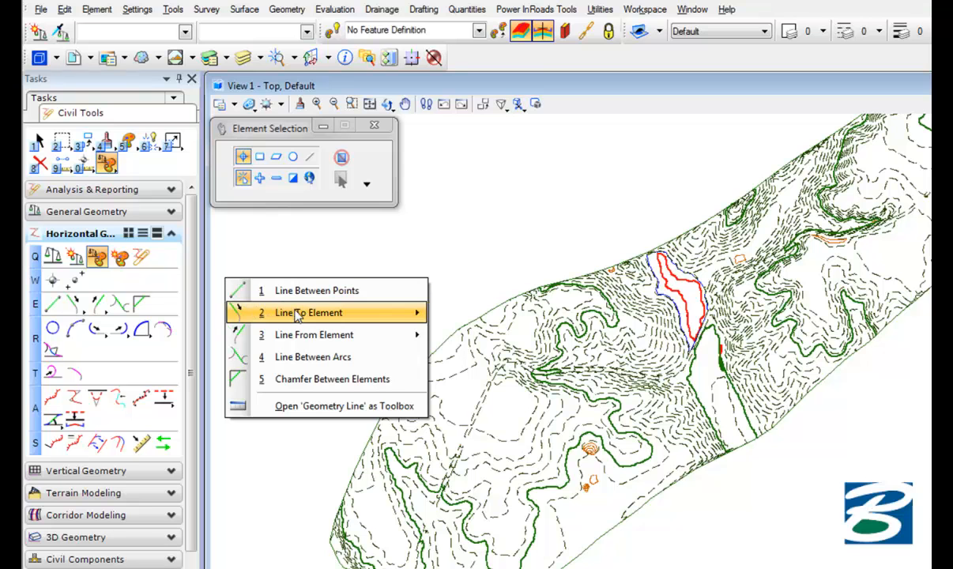
pyautogui.moveTo(300, 316)
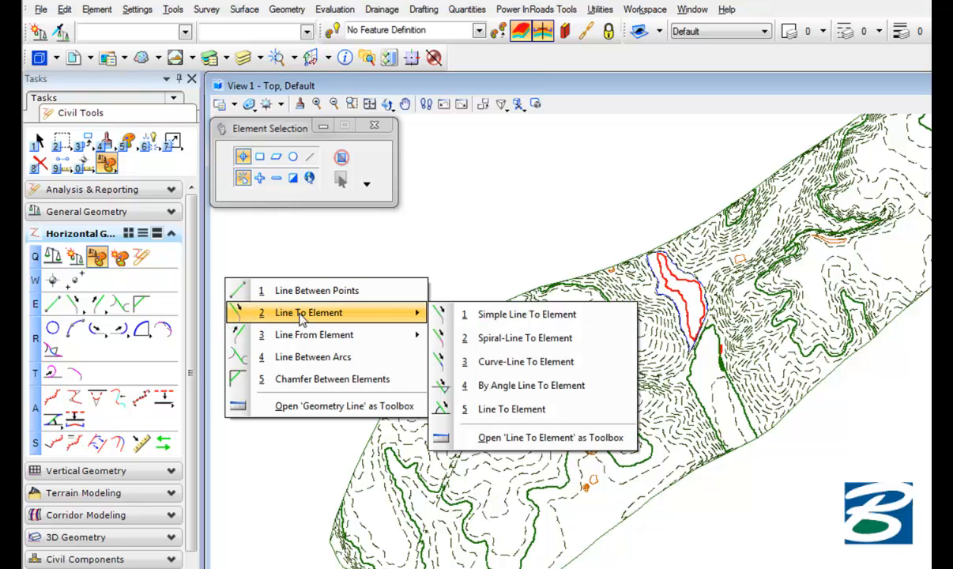
pyautogui.moveTo(338, 345)
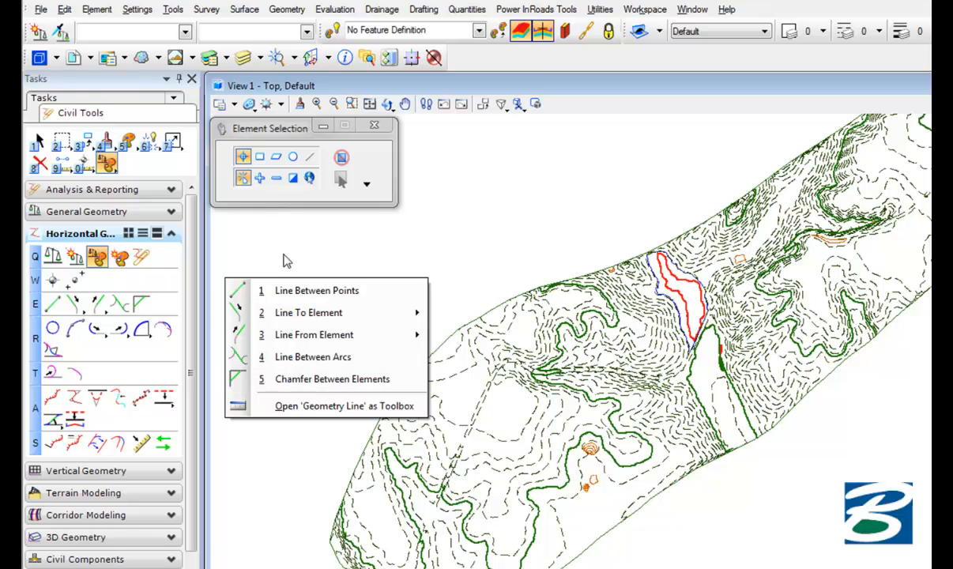
pyautogui.press('Escape')
pyautogui.press('r')
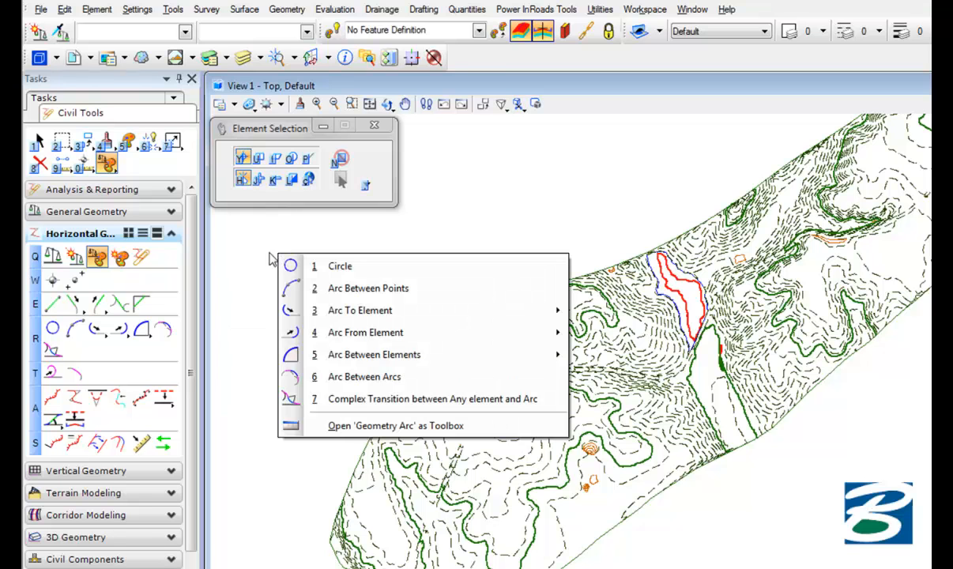
pyautogui.moveTo(333, 313)
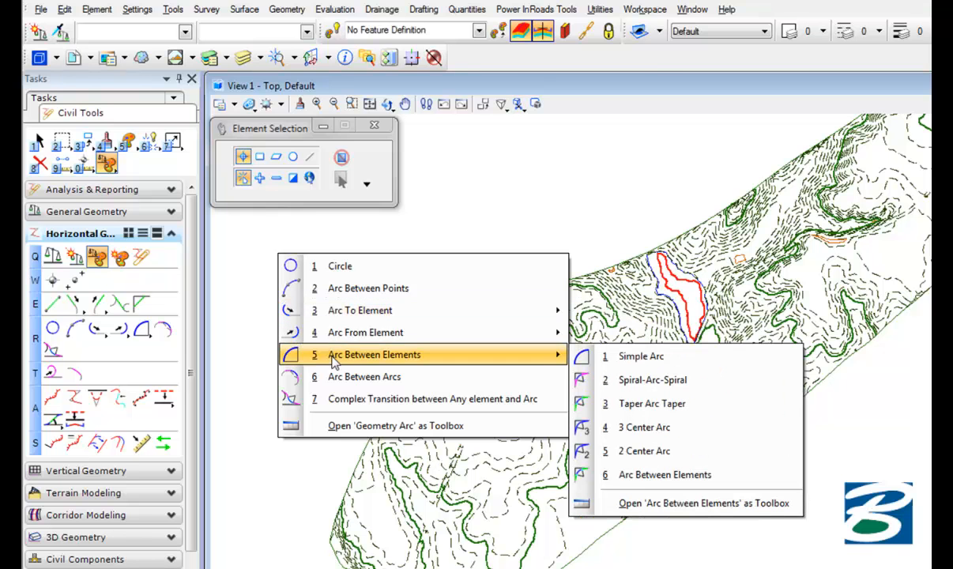
pyautogui.click(262, 329)
pyautogui.press('t')
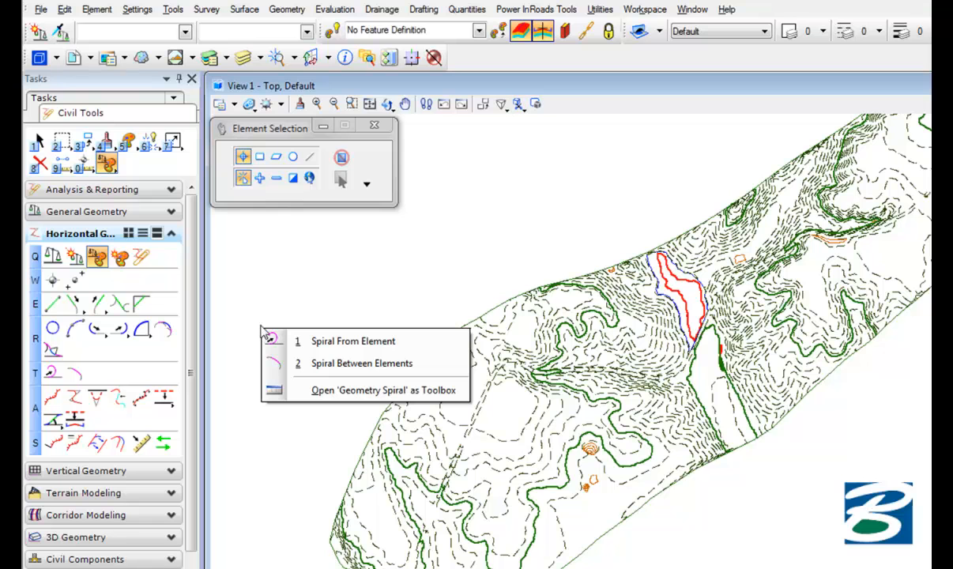
pyautogui.click(259, 308)
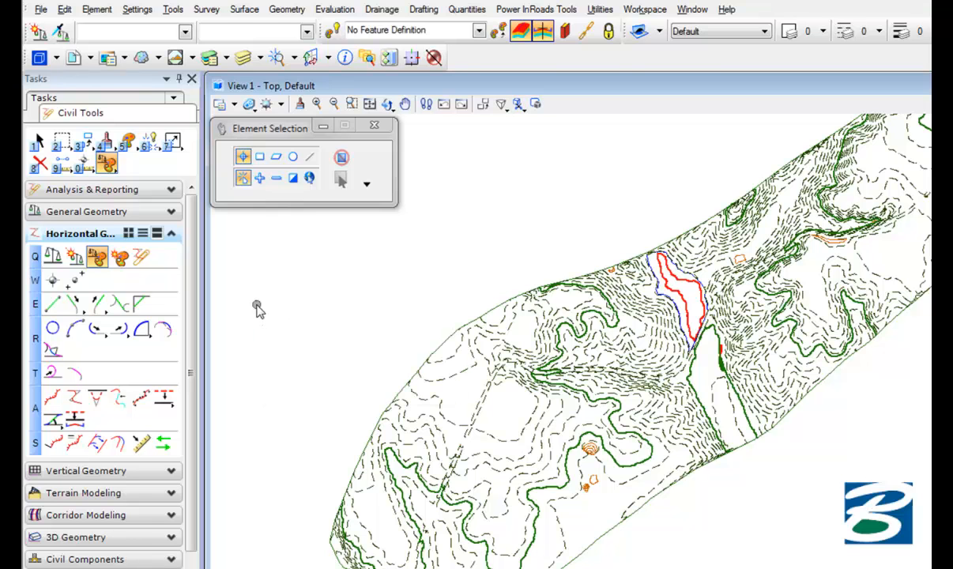
pyautogui.press('a')
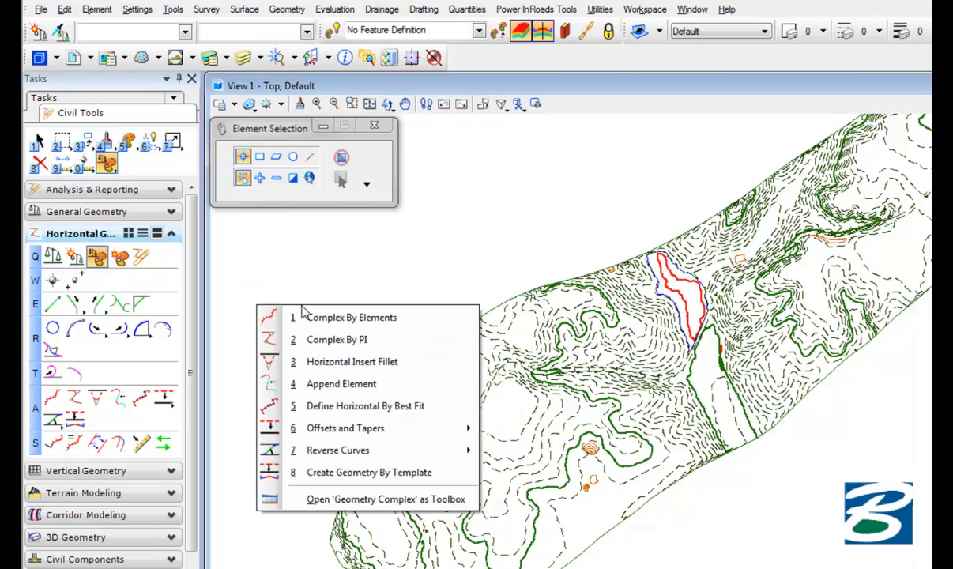
pyautogui.moveTo(410, 428)
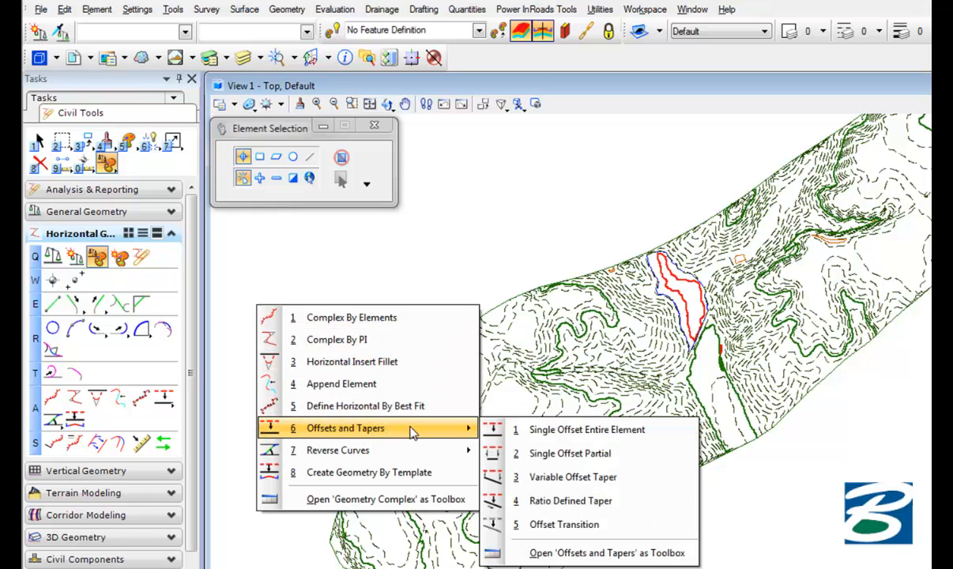
pyautogui.moveTo(407, 456)
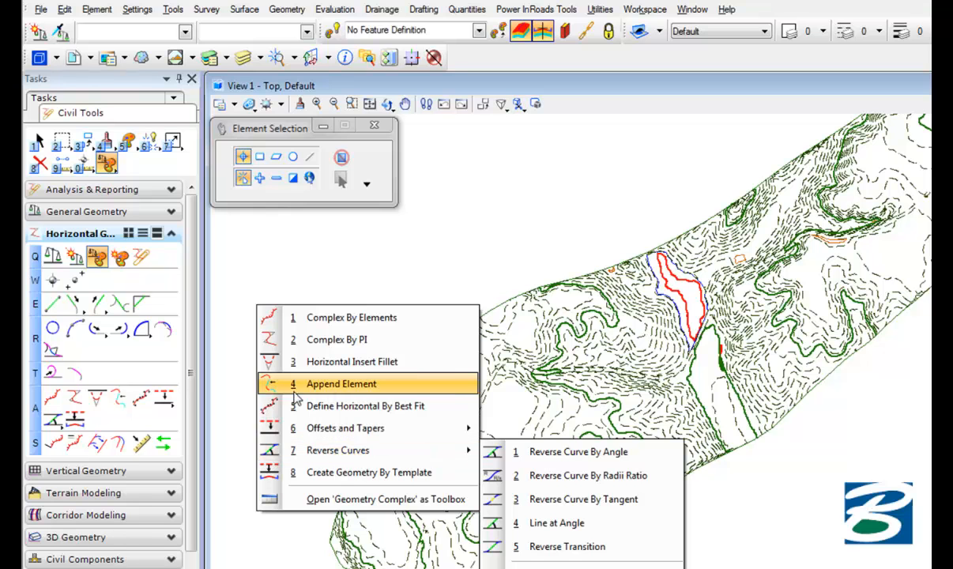
pyautogui.click(235, 357)
pyautogui.press('s')
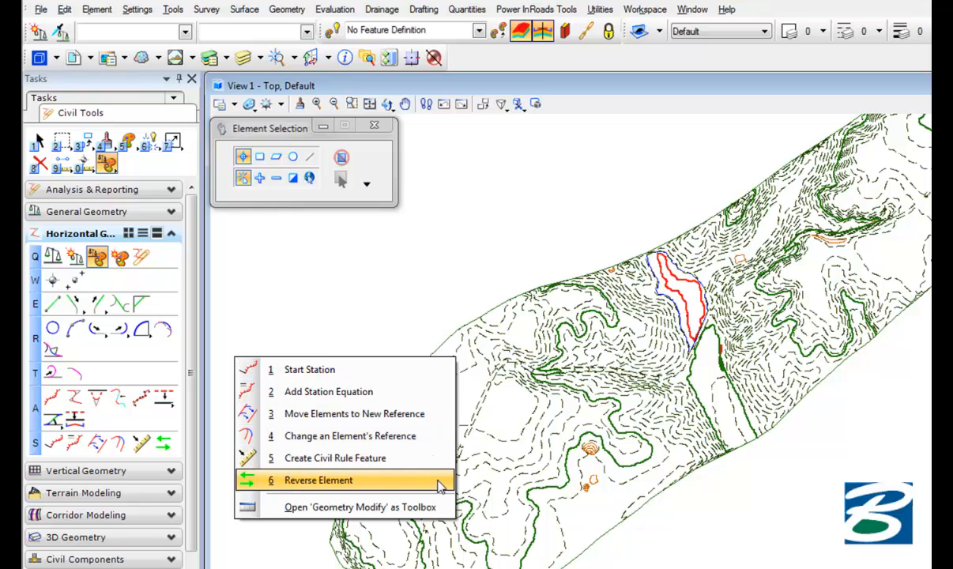
pyautogui.click(309, 337)
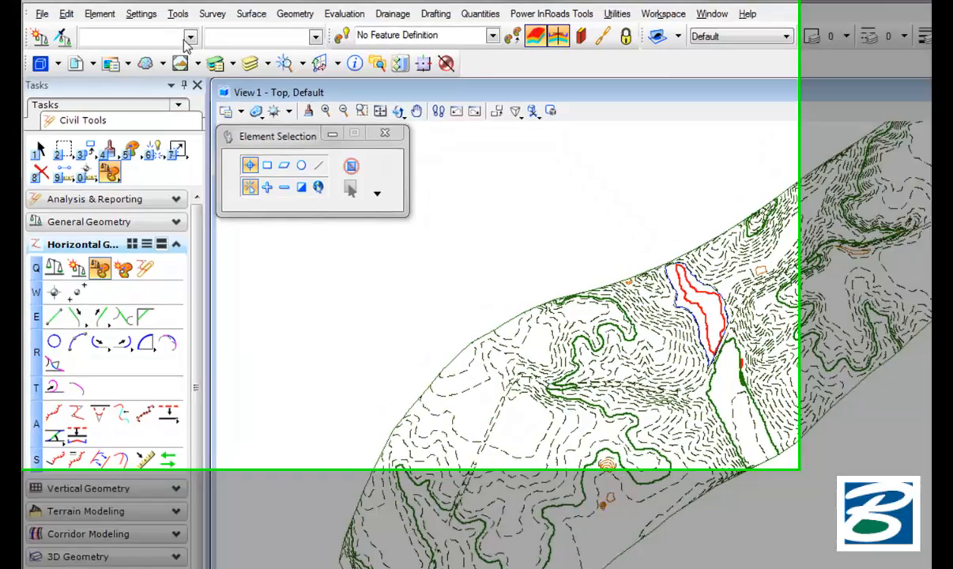
# Choose the 80km/h design standard under 2Faixas, 6%Super, and turn on use of the active design standard
pyautogui.click(191, 37)
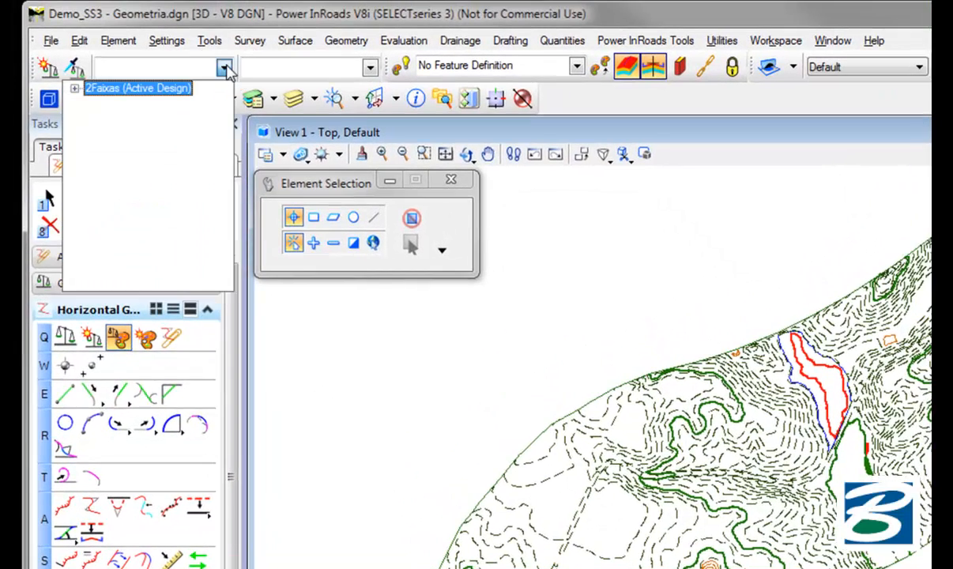
pyautogui.click(74, 89)
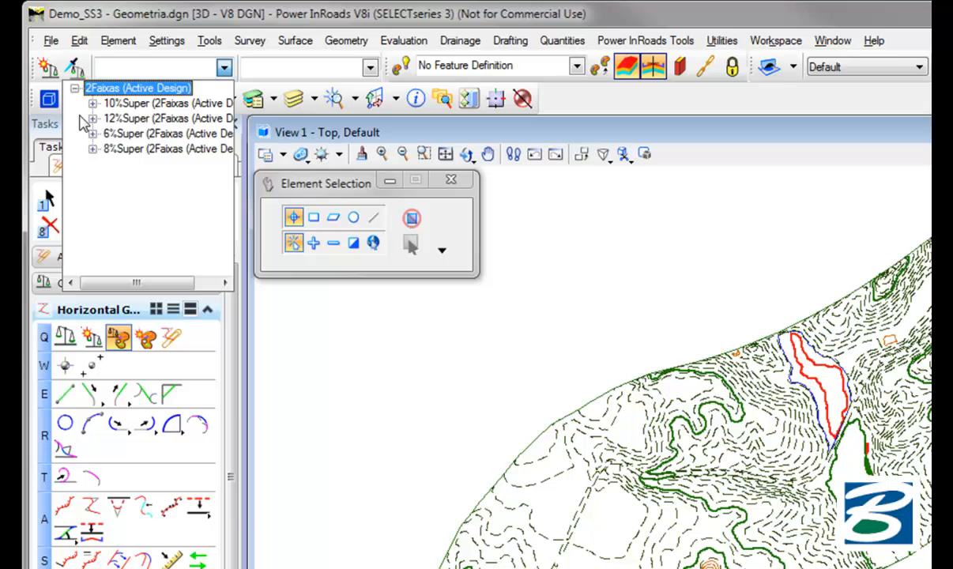
pyautogui.click(93, 103)
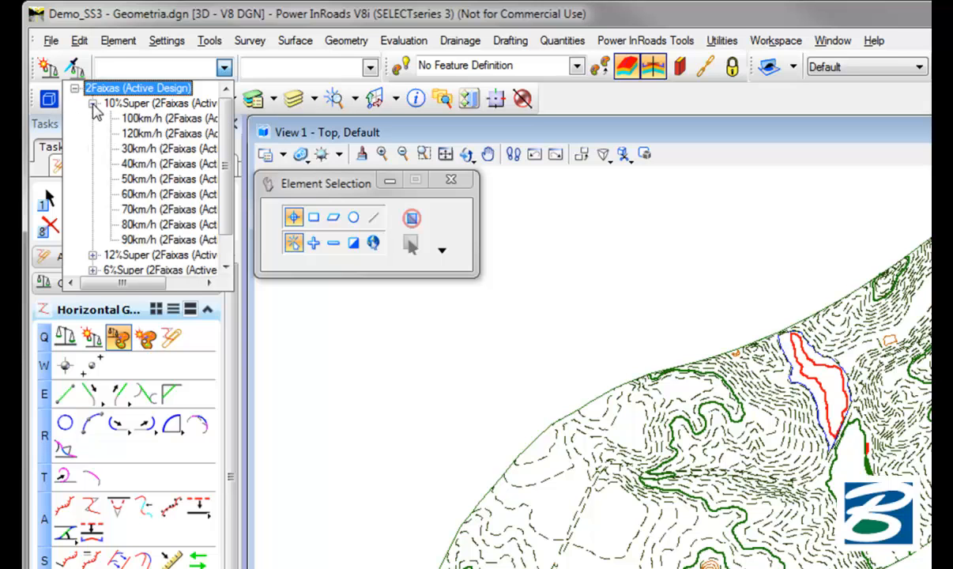
pyautogui.click(92, 104)
pyautogui.click(92, 133)
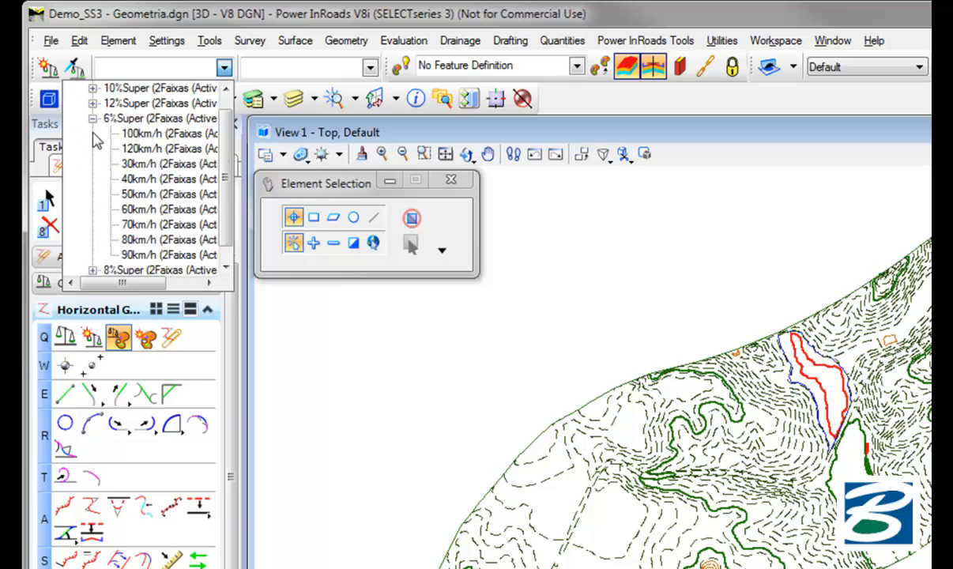
pyautogui.moveTo(125, 283)
pyautogui.mouseDown()
pyautogui.moveTo(153, 285)
pyautogui.moveTo(136, 283)
pyautogui.mouseUp()
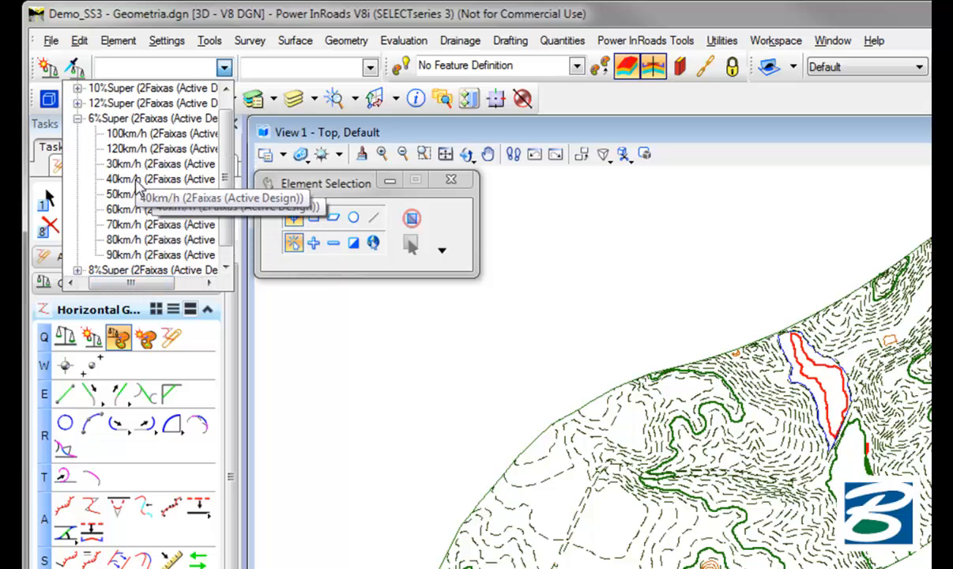
pyautogui.click(117, 240)
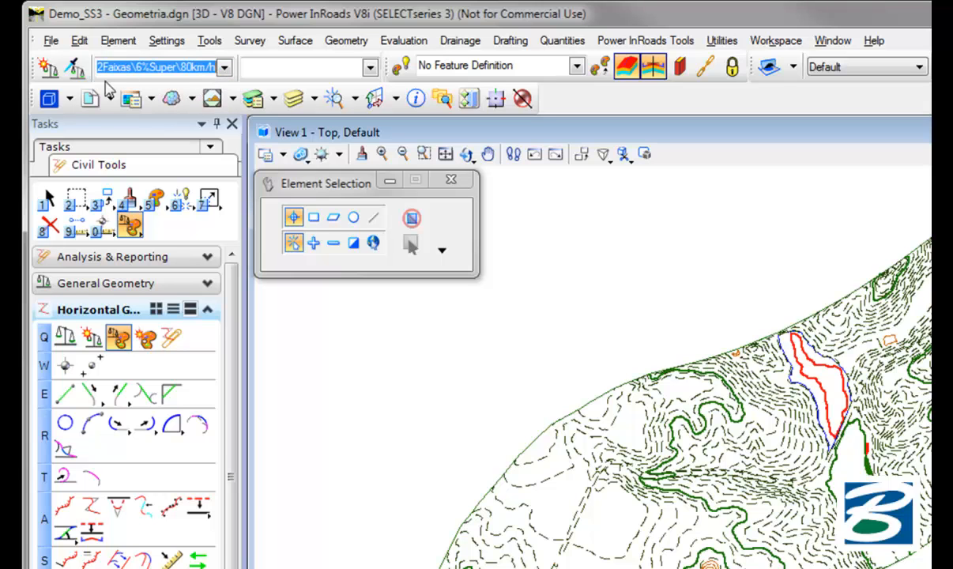
pyautogui.click(75, 69)
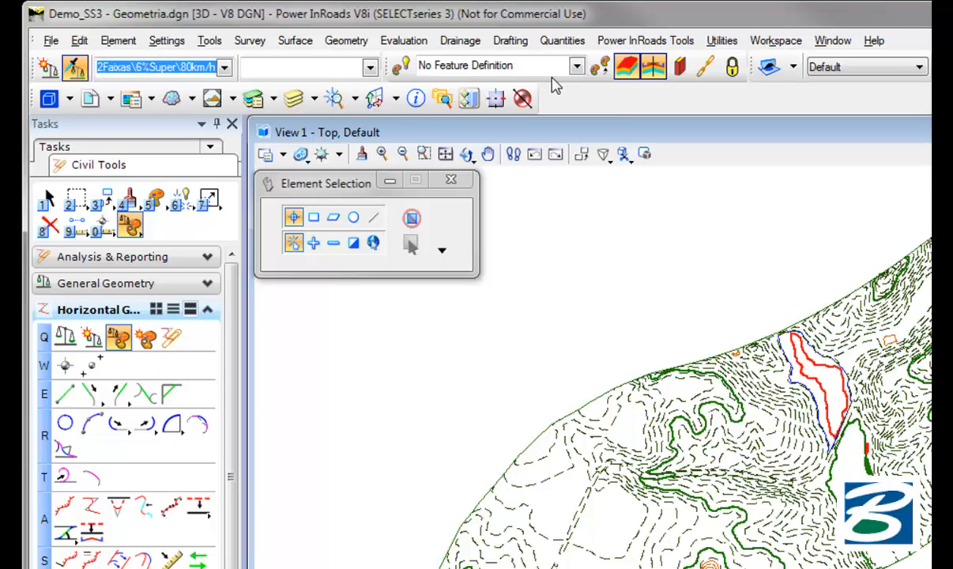
# Choose the AH_KM-Lin1 feature definition under Transportes, Linear, and turn on use of the active feature definition
pyautogui.click(577, 66)
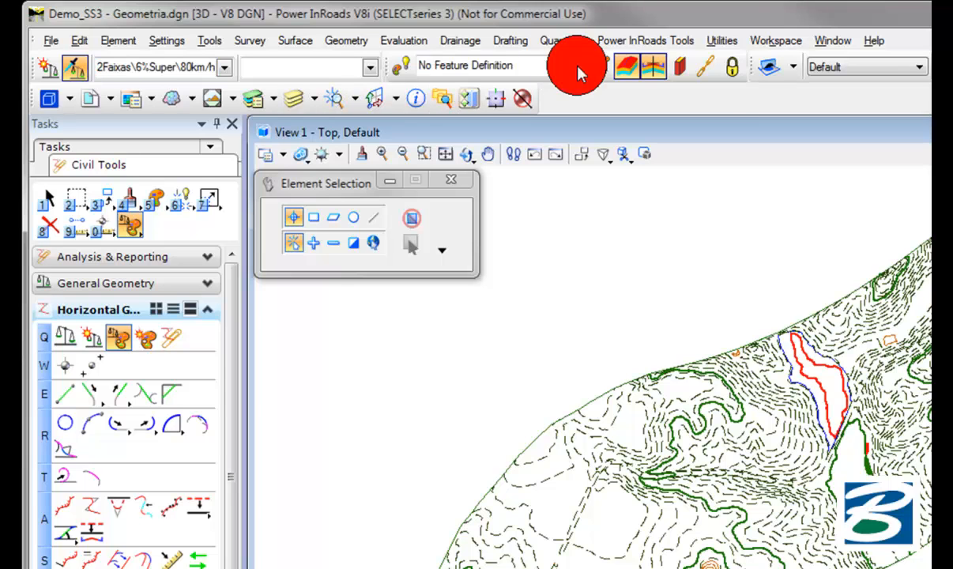
pyautogui.click(578, 68)
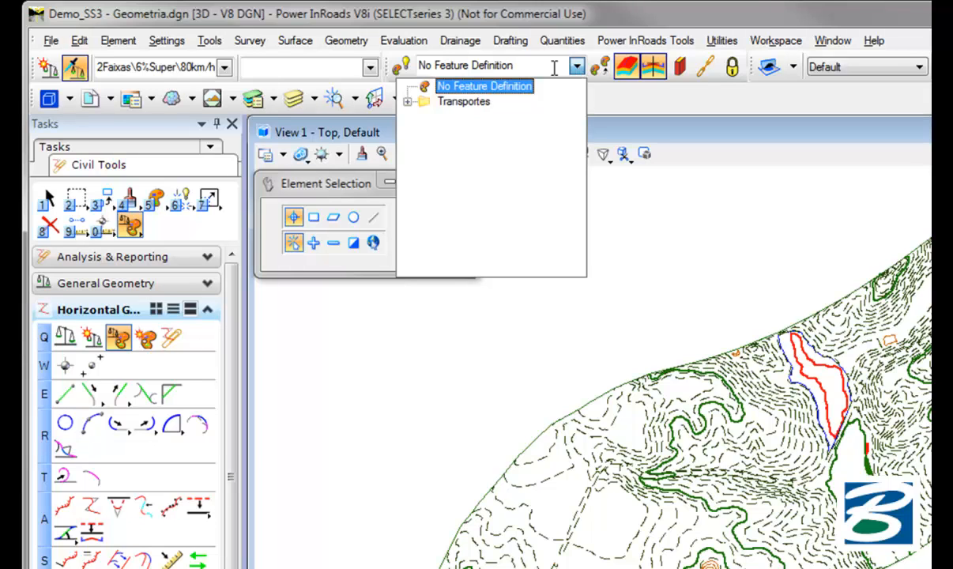
pyautogui.click(406, 103)
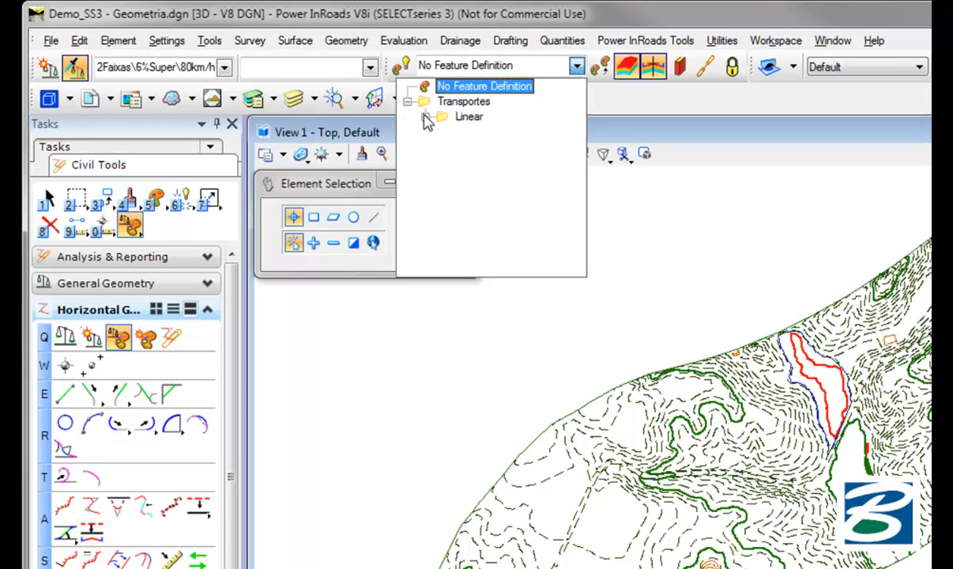
pyautogui.click(425, 117)
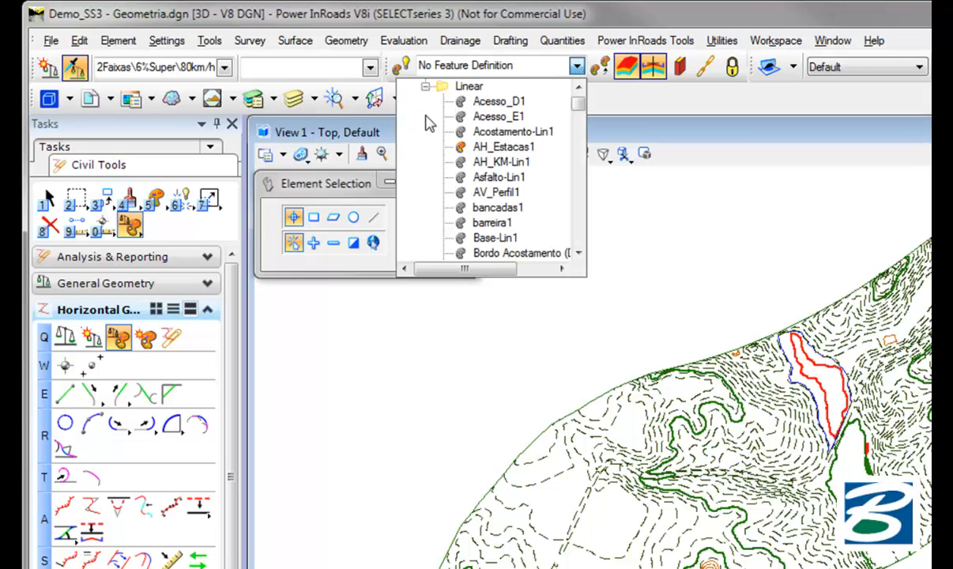
pyautogui.click(503, 162)
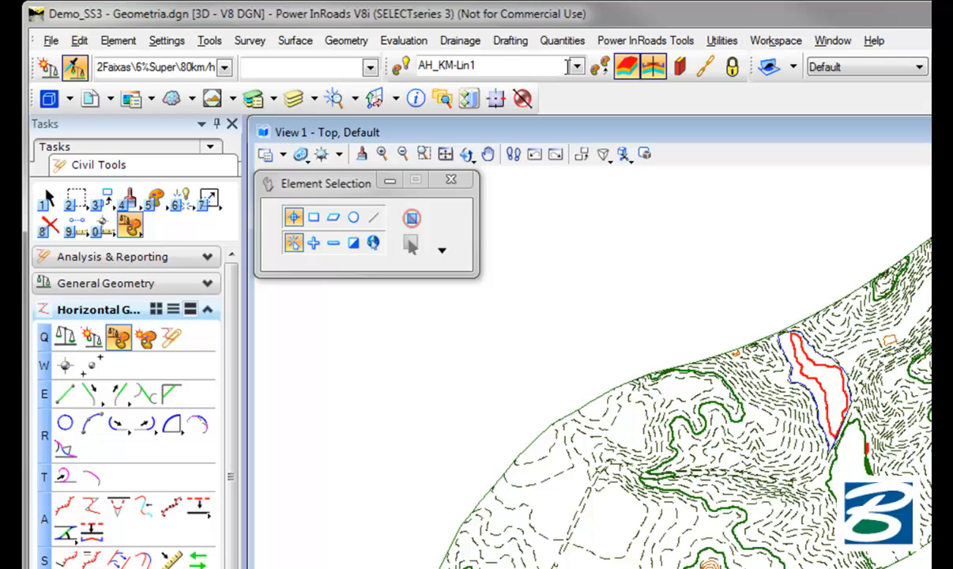
pyautogui.click(401, 69)
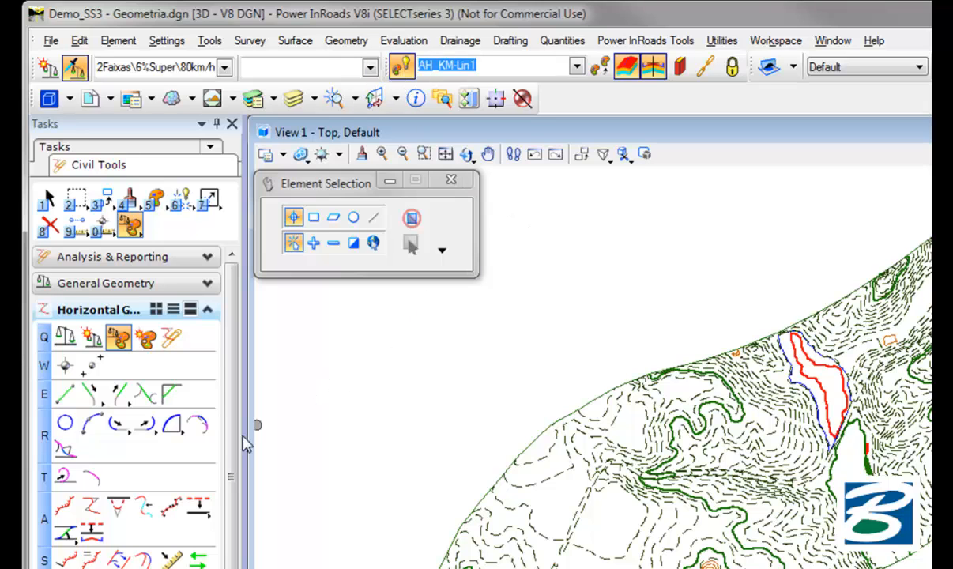
# Start a complex alignment by PI at the terrain's southern boundary and place the second PI north-east, about 703 away along the existing track
pyautogui.click(91, 508)
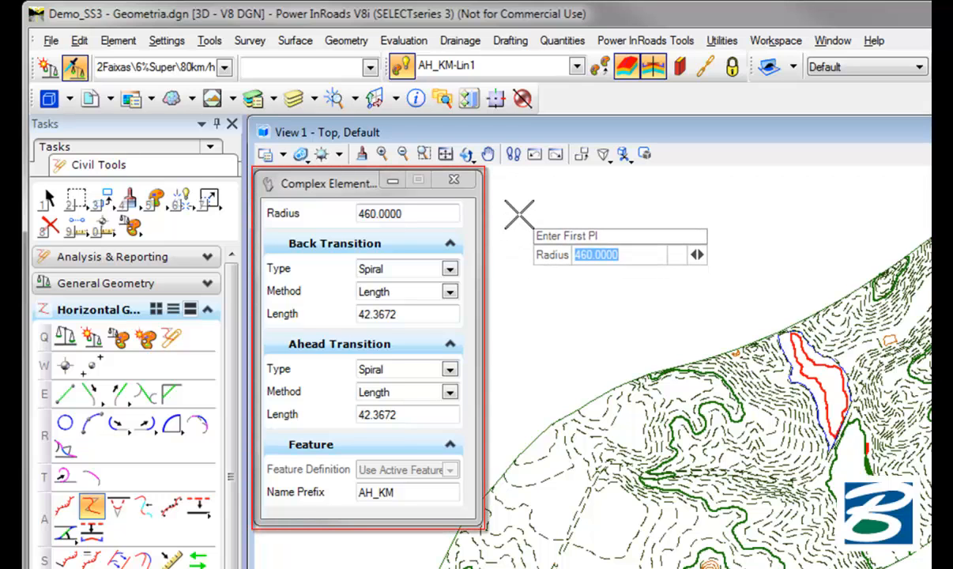
pyautogui.click(224, 67)
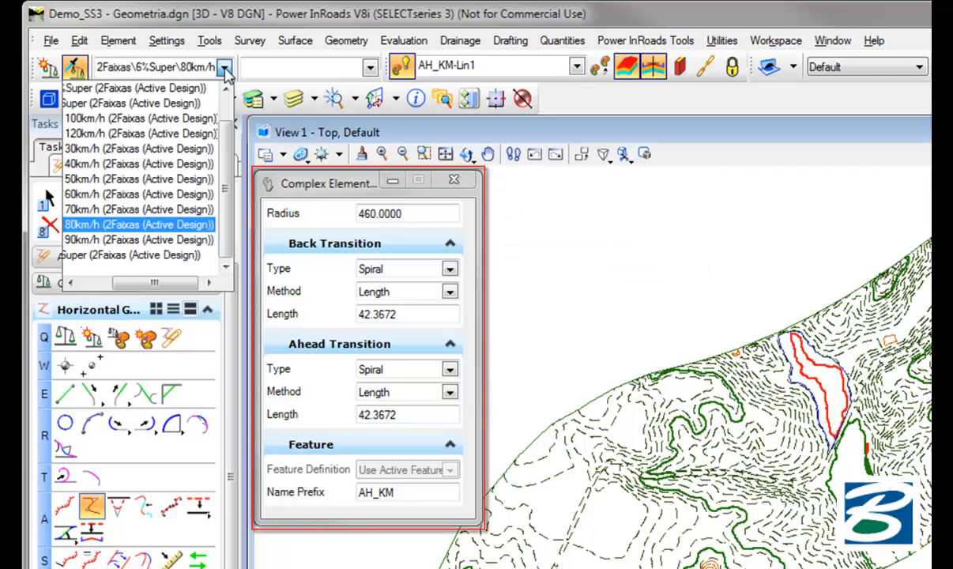
pyautogui.click(85, 133)
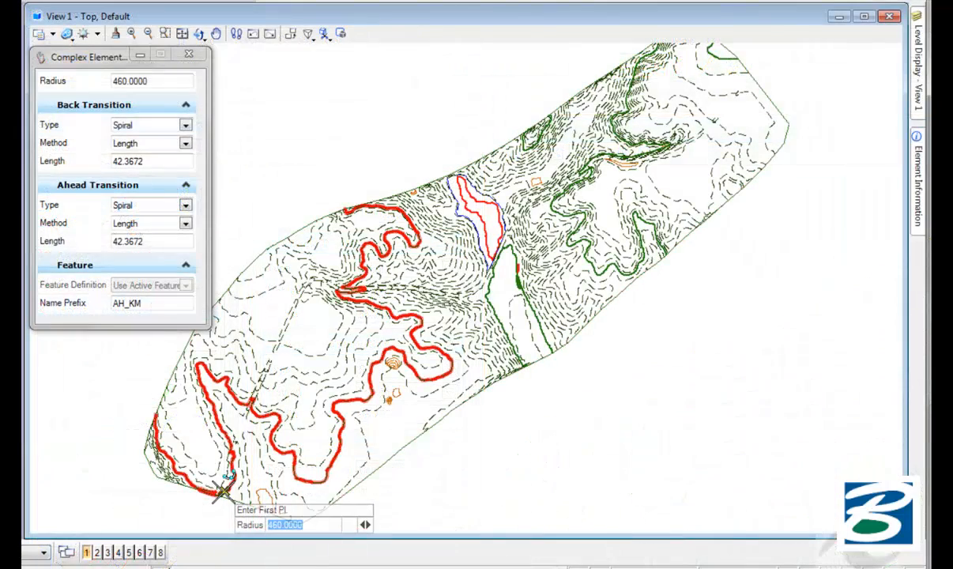
pyautogui.click(263, 402)
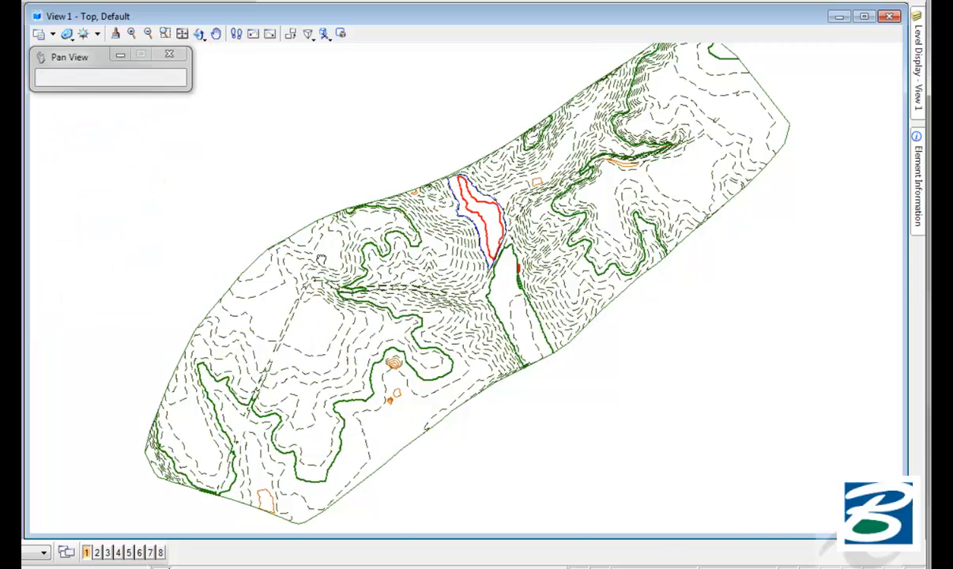
pyautogui.scroll(2, 321, 259)
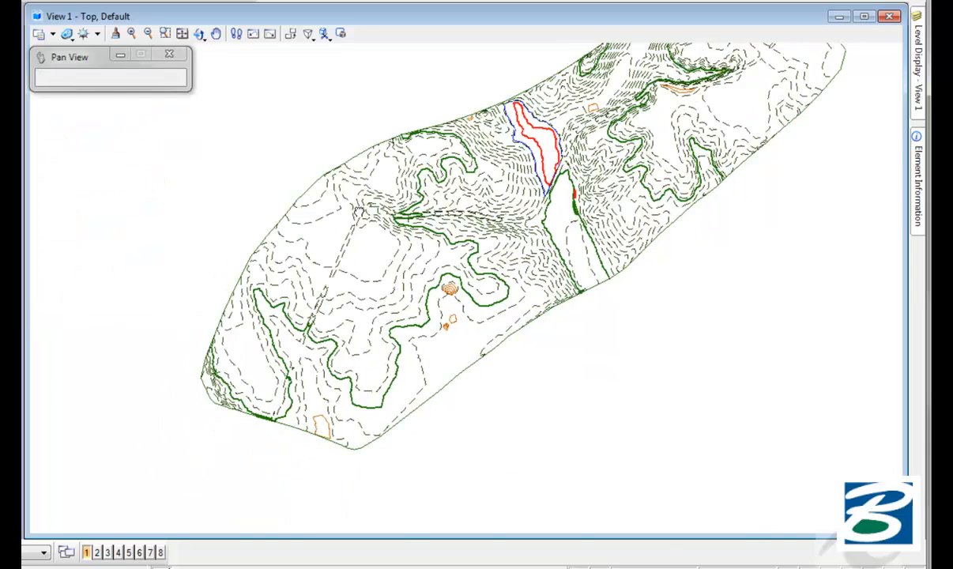
pyautogui.scroll(3, 356, 217)
pyautogui.moveTo(353, 223); pyautogui.dragTo(413, 148, button='middle')
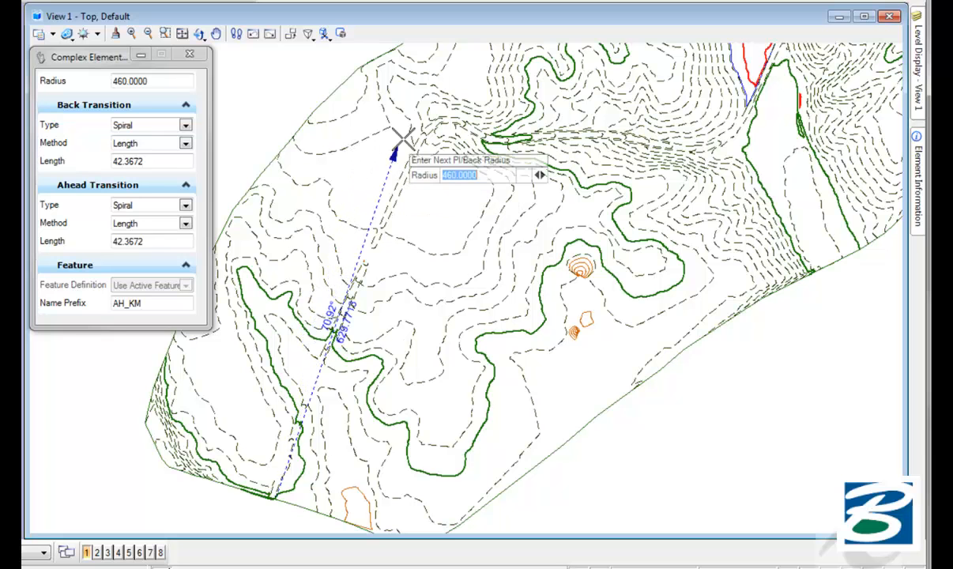
pyautogui.click(433, 111)
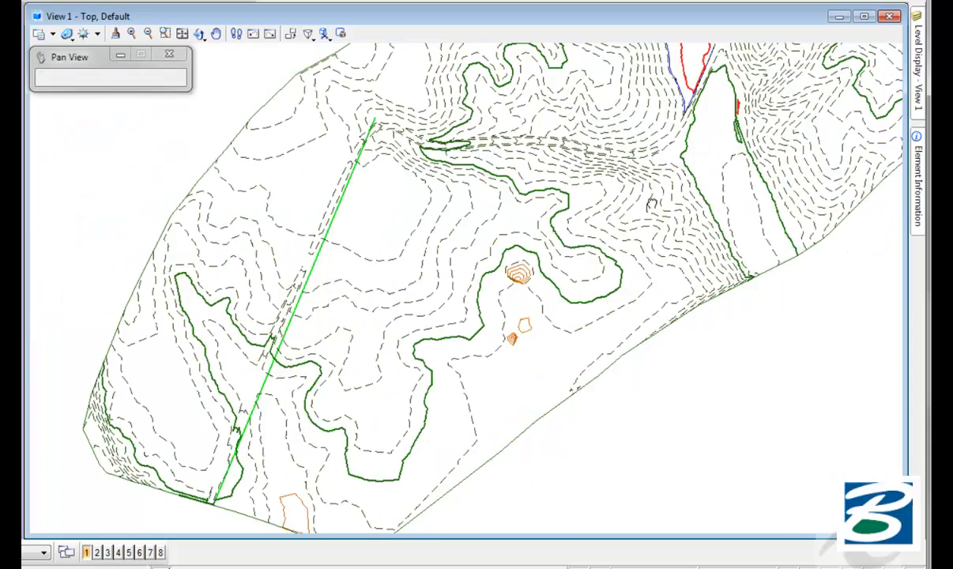
# Set the curve radius to 320 and place the third PI east of the blue-outlined area's southern tip, about 684 from the second
pyautogui.moveTo(651, 204); pyautogui.dragTo(499, 263, button='middle')
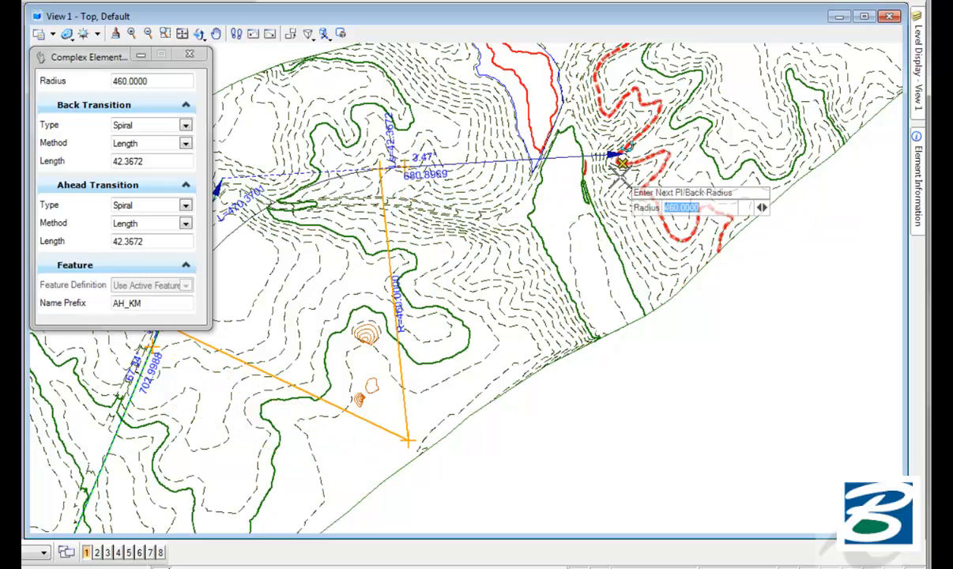
pyautogui.scroll(-2, 621, 163)
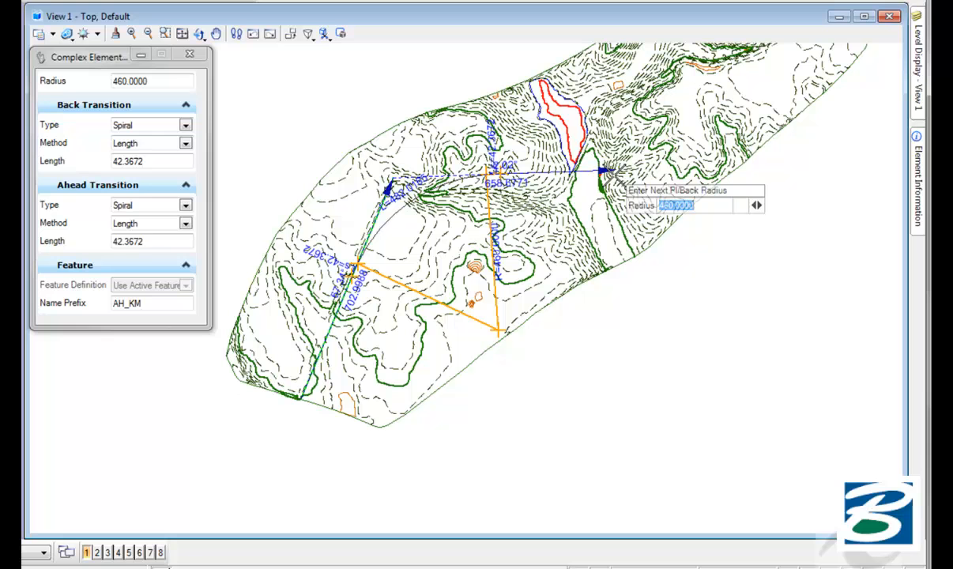
pyautogui.press('Return')
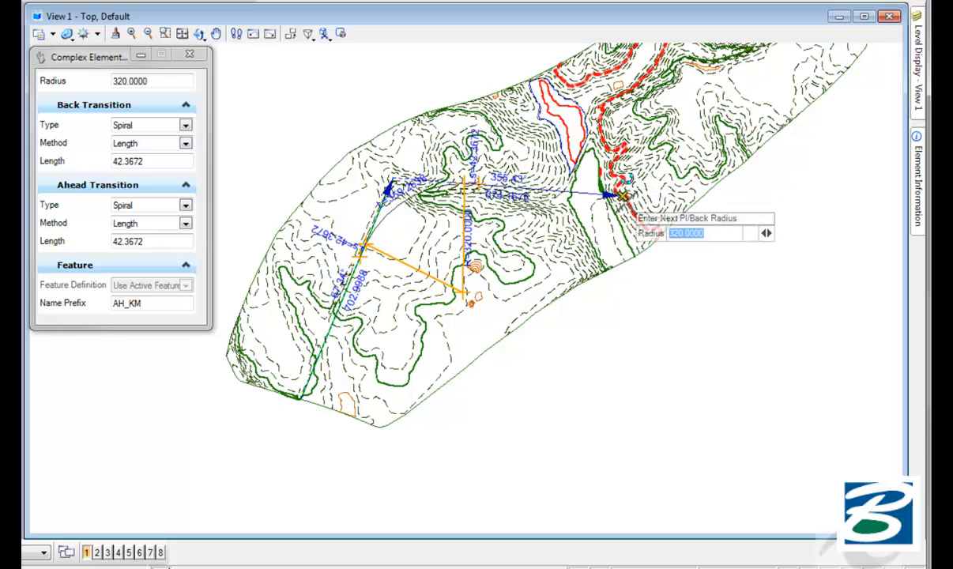
pyautogui.click(619, 195)
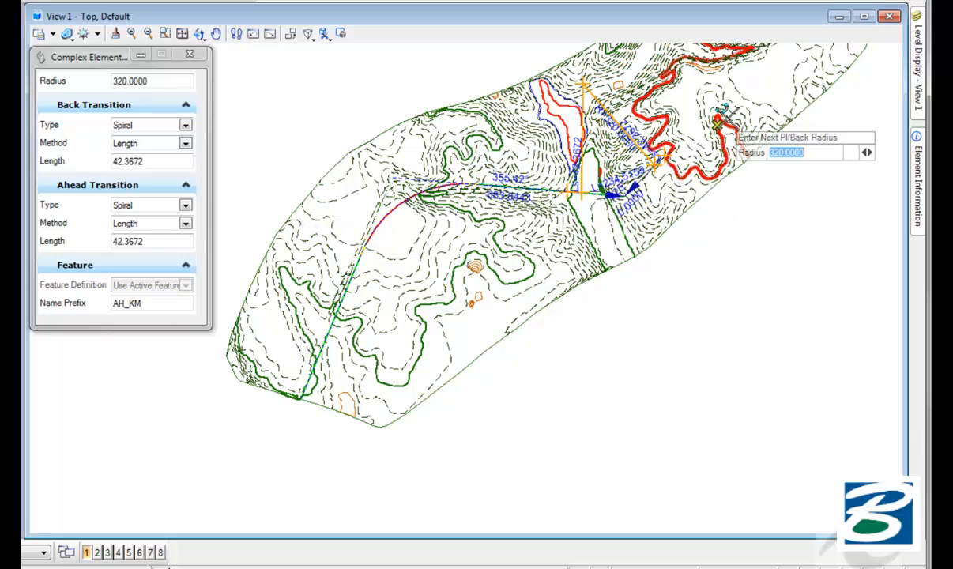
# Place the alignment's end point on the terrain's north-east boundary, about 888 from the third PI, and finish the complex element
pyautogui.moveTo(721, 117); pyautogui.dragTo(653, 174, button='middle')
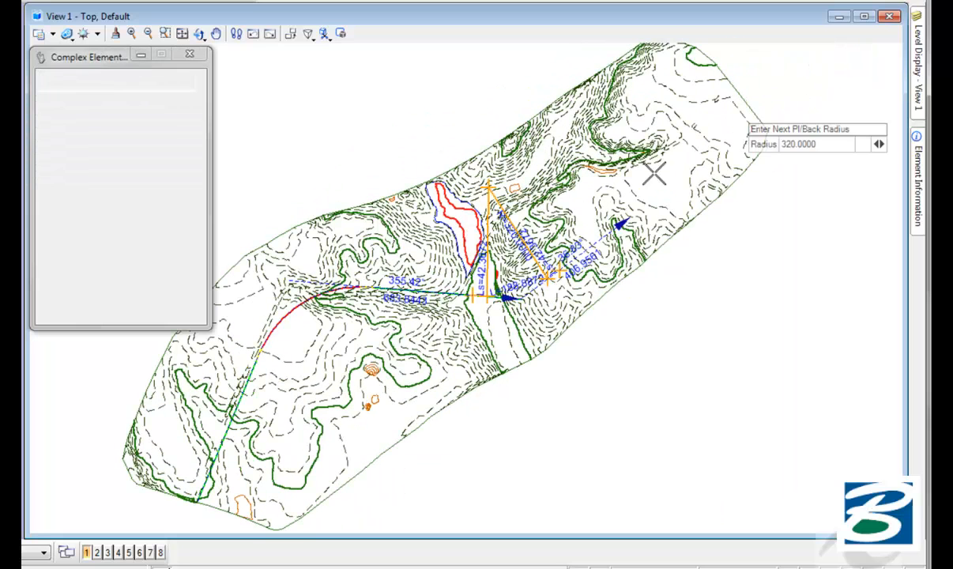
pyautogui.click(730, 84)
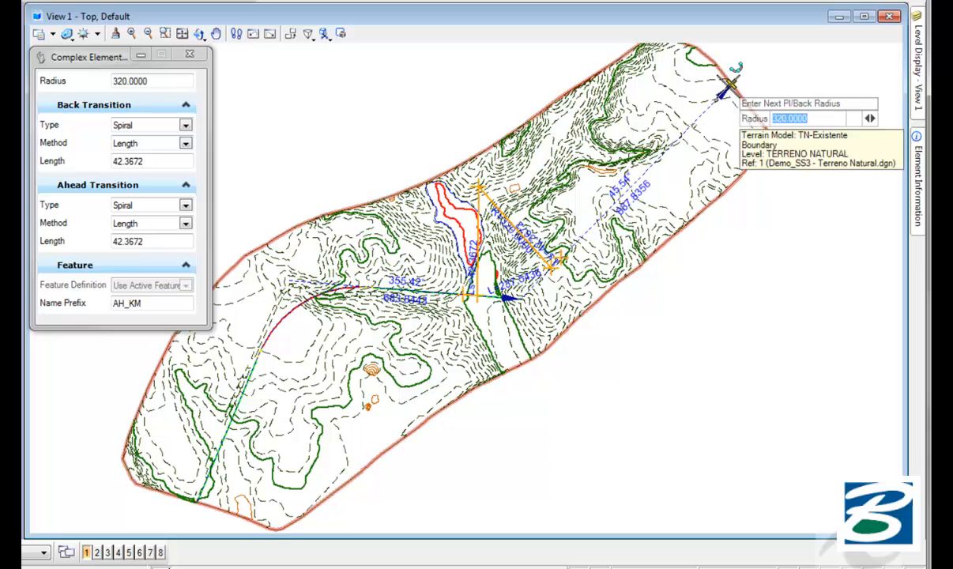
pyautogui.rightClick(730, 86)
pyautogui.rightClick(727, 120)
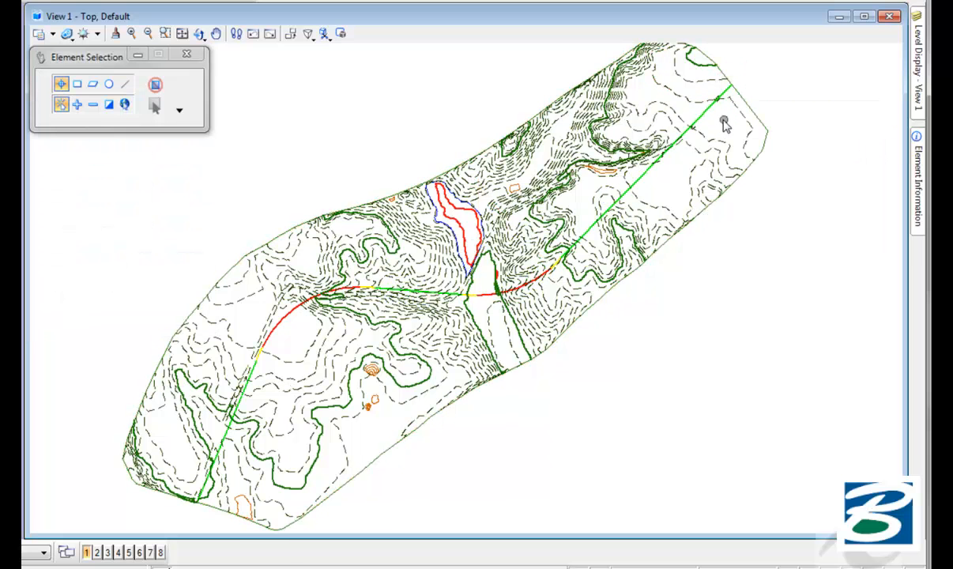
# Select the TN-Existente terrain model by its boundary and set Override Symbology to Yes in its element information
pyautogui.moveTo(748, 110)
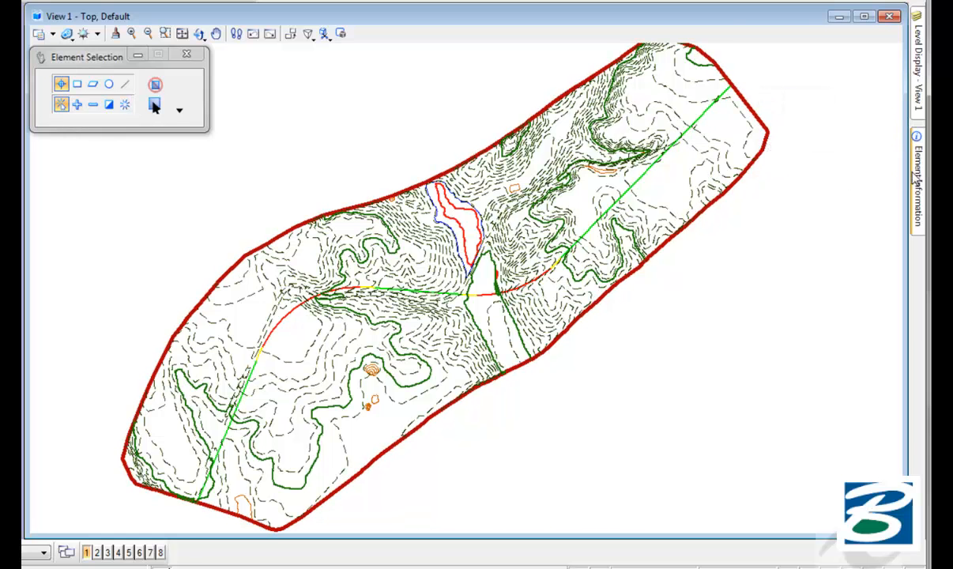
pyautogui.moveTo(916, 178)
pyautogui.click(892, 18)
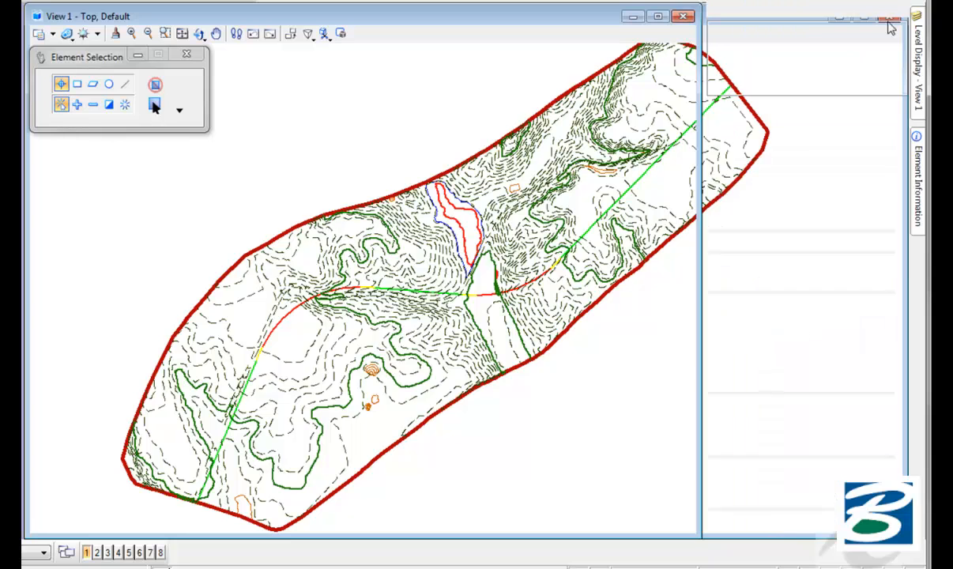
pyautogui.moveTo(904, 209); pyautogui.dragTo(908, 355)
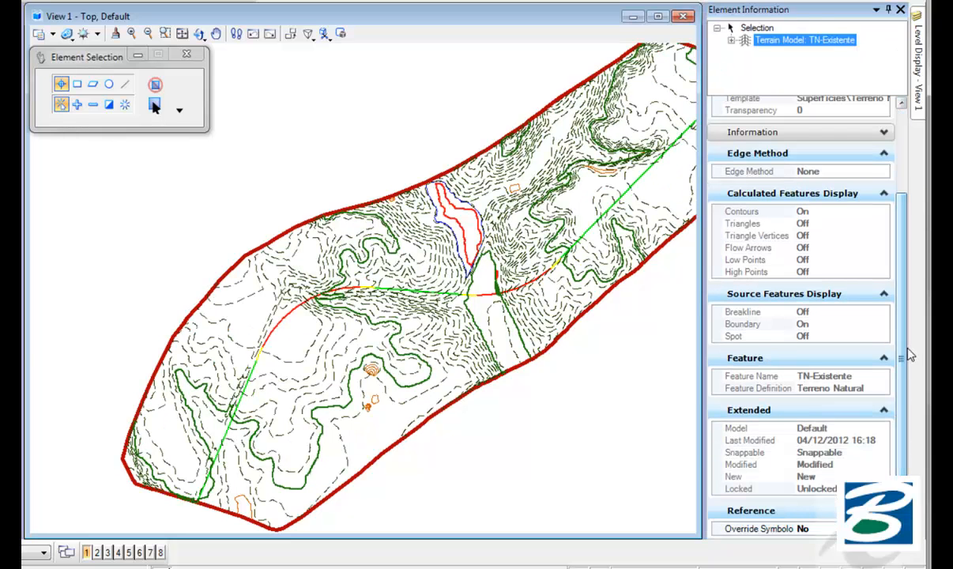
pyautogui.click(877, 529)
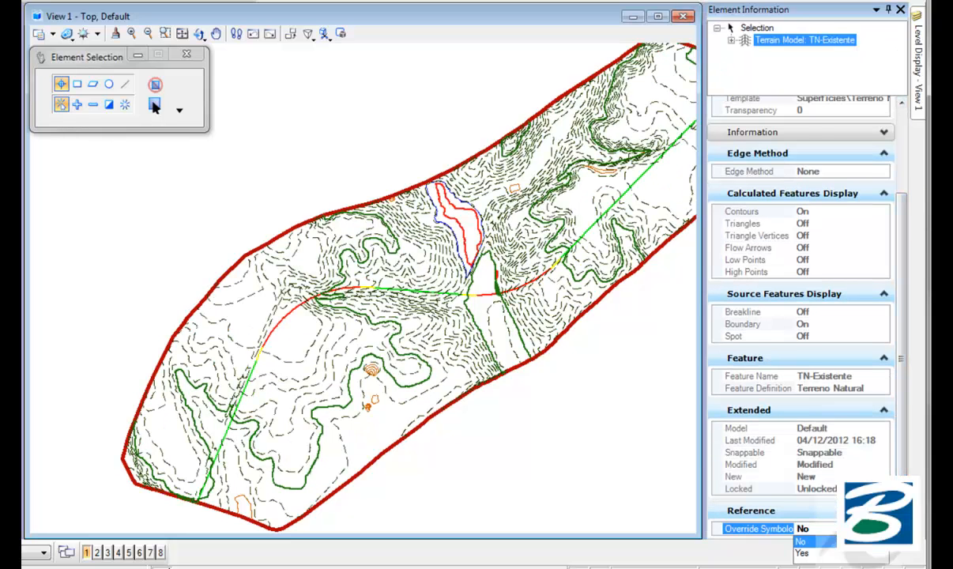
pyautogui.click(802, 552)
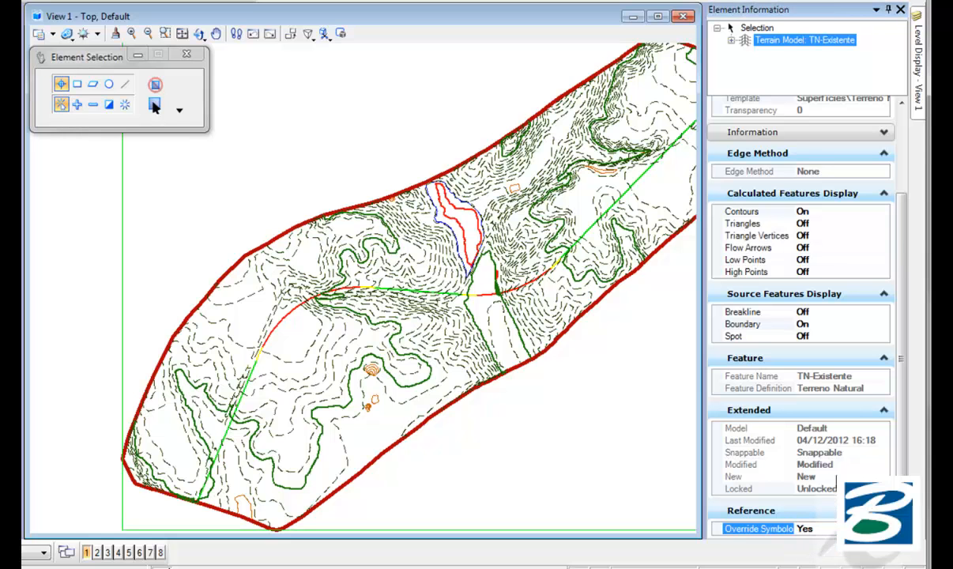
# Turn on the Triangles display of the TN-Existente terrain and turn off its Contours
pyautogui.moveTo(896, 261); pyautogui.dragTo(898, 175)
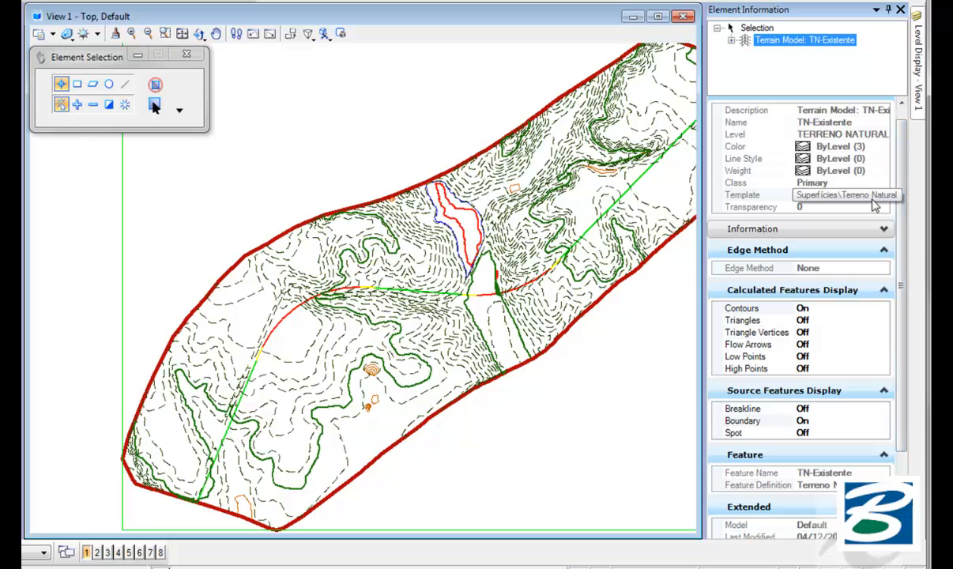
pyautogui.doubleClick(819, 321)
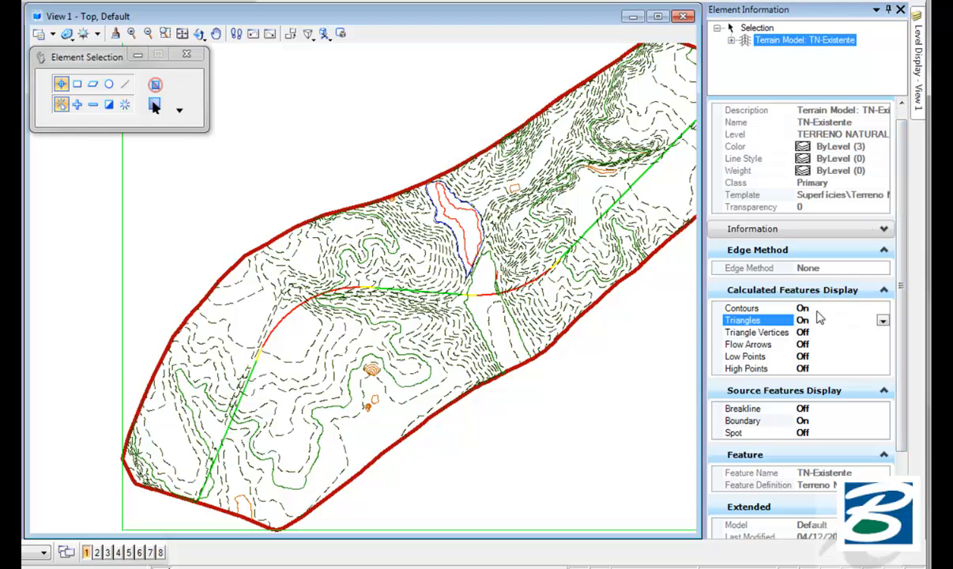
pyautogui.click(757, 309)
pyautogui.doubleClick(817, 309)
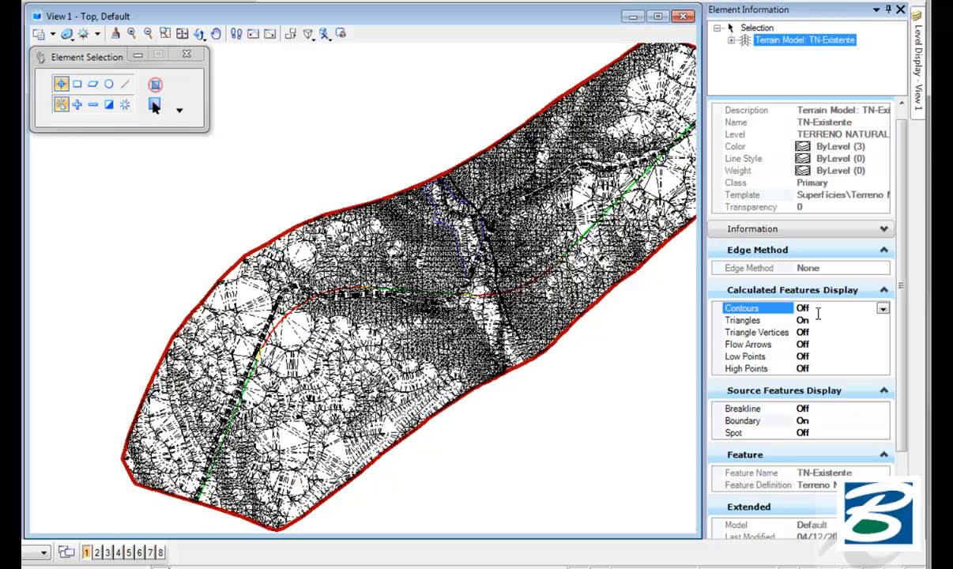
# Turn off the terrain's Triangles display, clear the selection and collapse the Element Information window
pyautogui.doubleClick(814, 321)
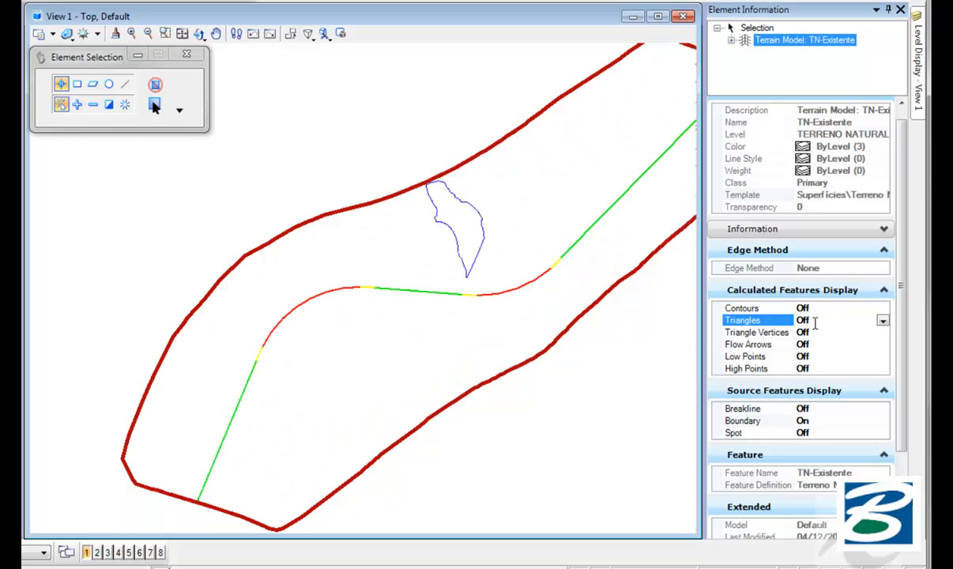
pyautogui.click(686, 332)
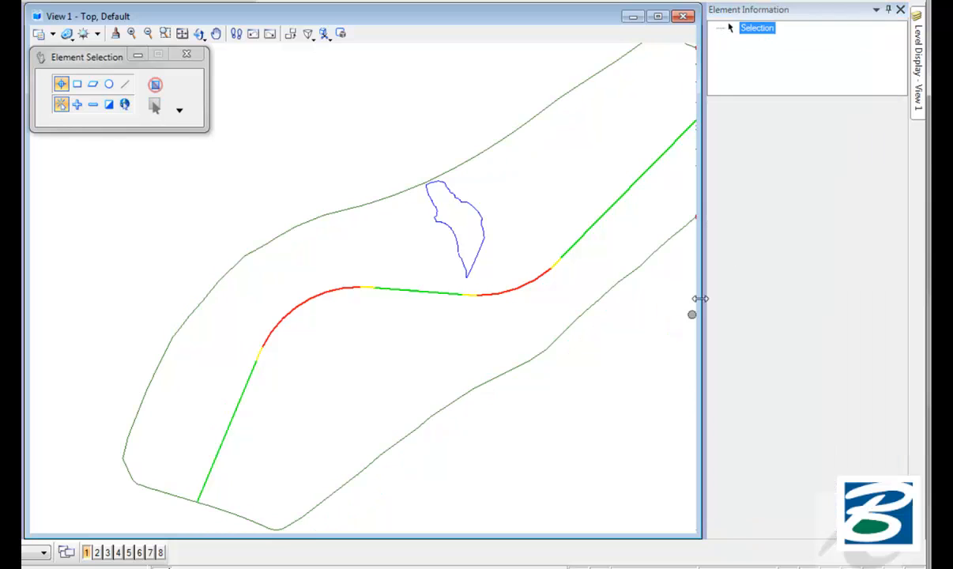
pyautogui.click(887, 11)
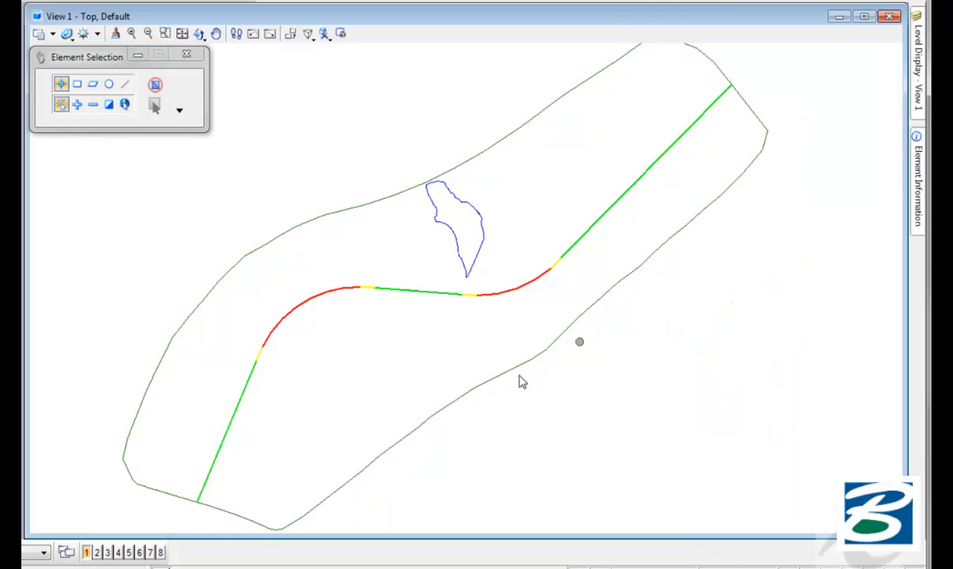
# Select the road alignment to show its editing handles and dimensions
pyautogui.click(311, 301)
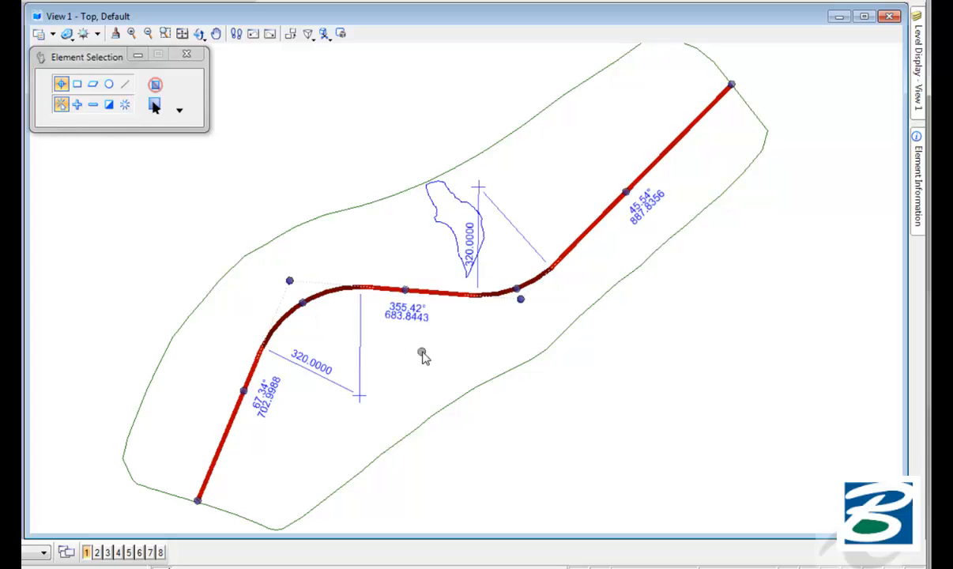
pyautogui.moveTo(680, 160); pyautogui.dragTo(617, 187, button='middle')
pyautogui.scroll(2, 591, 263)
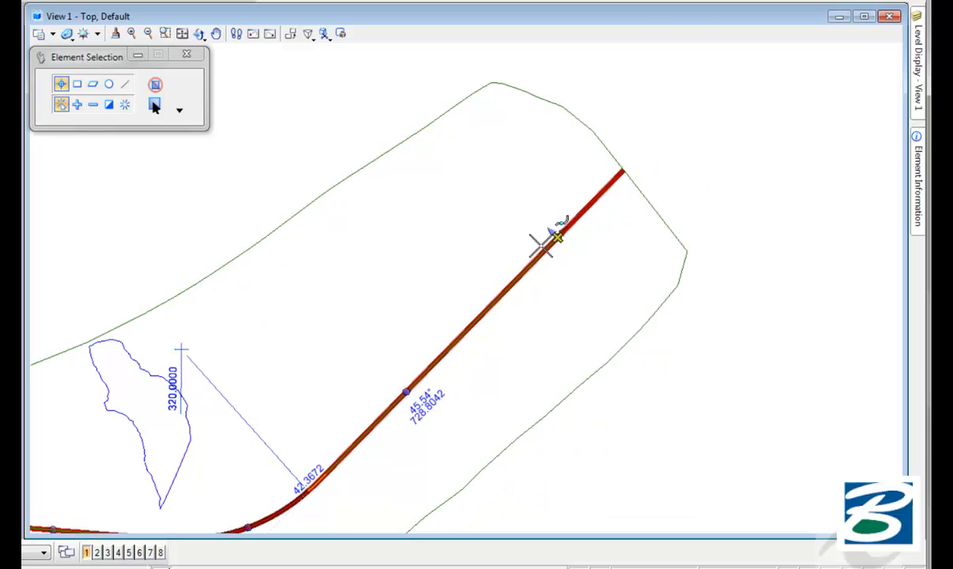
# Try to change the last tangent's length and direction by moving the alignment's north-east end point
pyautogui.moveTo(491, 333); pyautogui.dragTo(654, 179)
pyautogui.rightClick(655, 179)
pyautogui.click(617, 163)
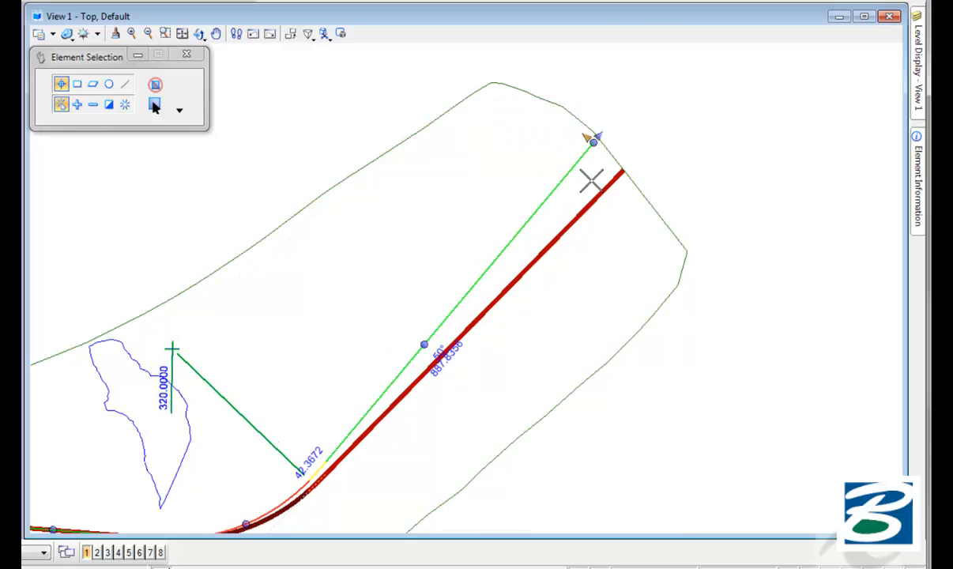
pyautogui.rightClick(557, 211)
pyautogui.moveTo(568, 216); pyautogui.dragTo(595, 151, button='middle')
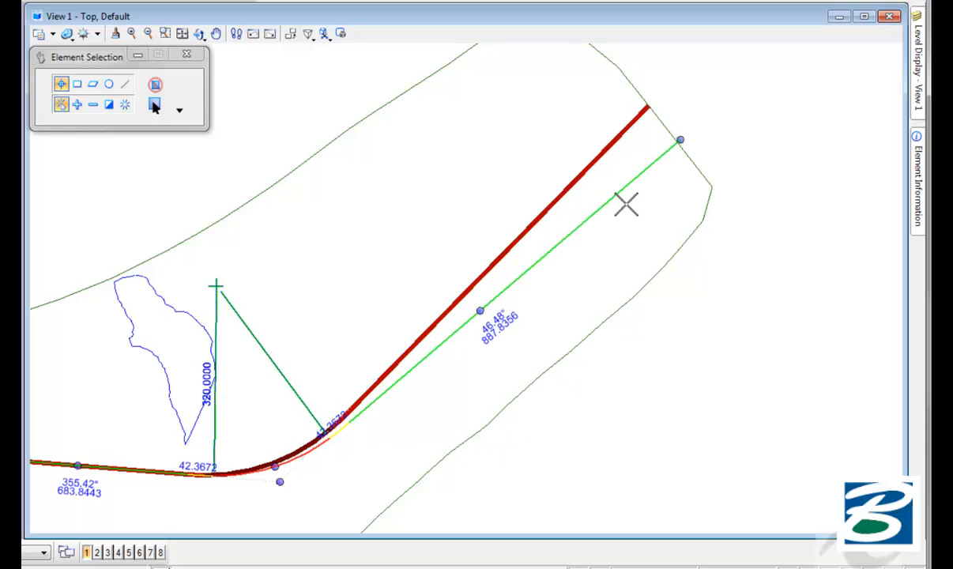
pyautogui.rightClick(626, 204)
# Try to slide the eastern curve's PI along each of its two adjoining tangents
pyautogui.moveTo(319, 482); pyautogui.dragTo(642, 323, button='middle')
pyautogui.click(604, 319)
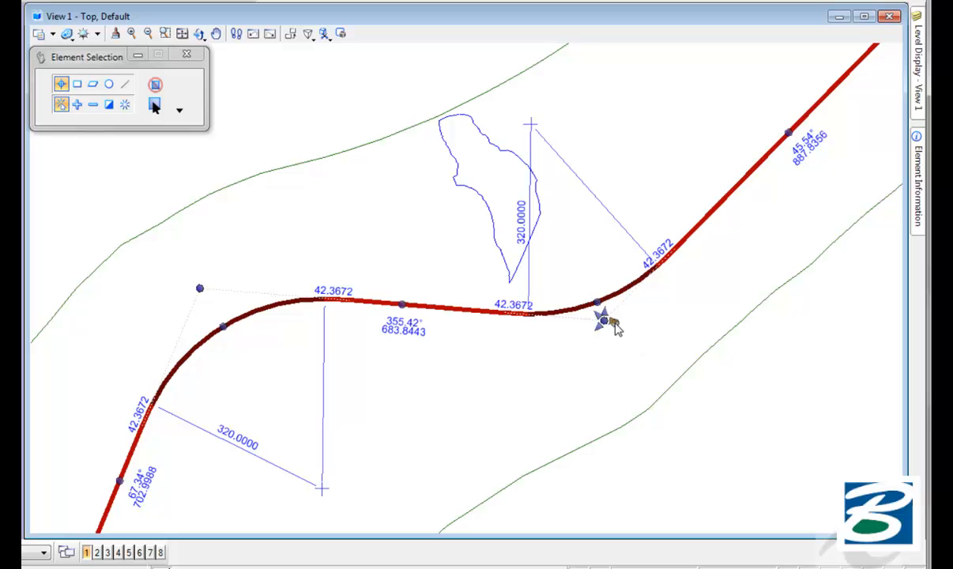
pyautogui.click(617, 327)
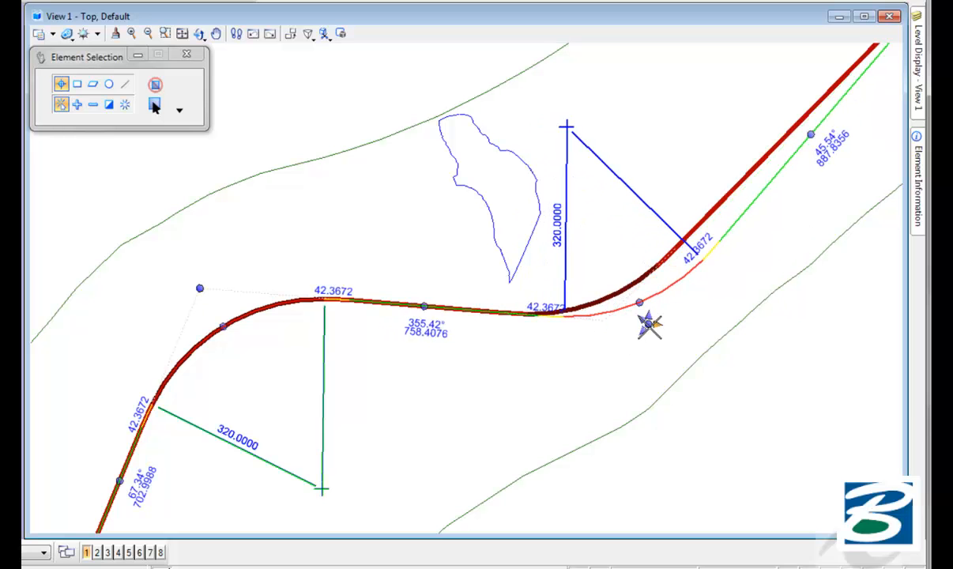
pyautogui.click(613, 321)
pyautogui.click(613, 320)
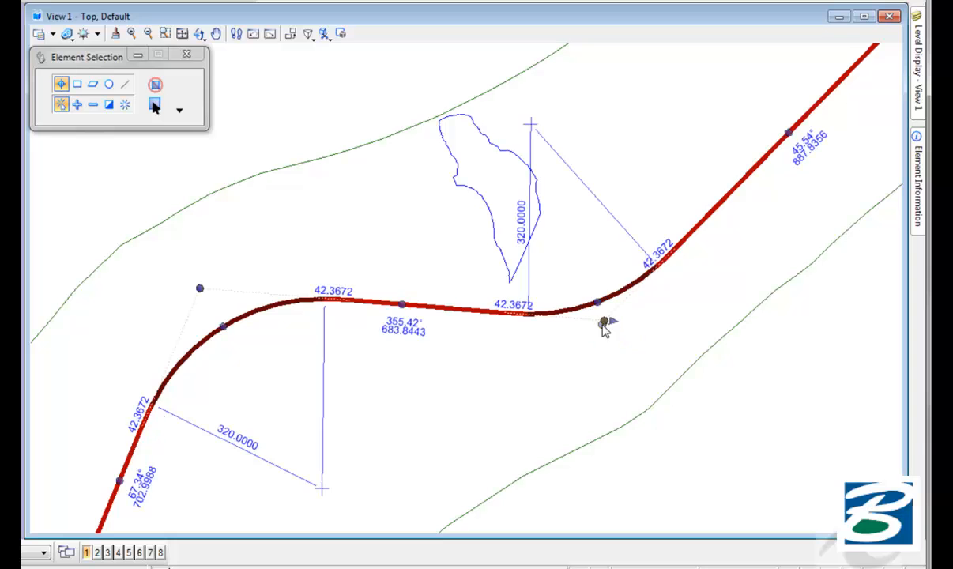
pyautogui.click(604, 321)
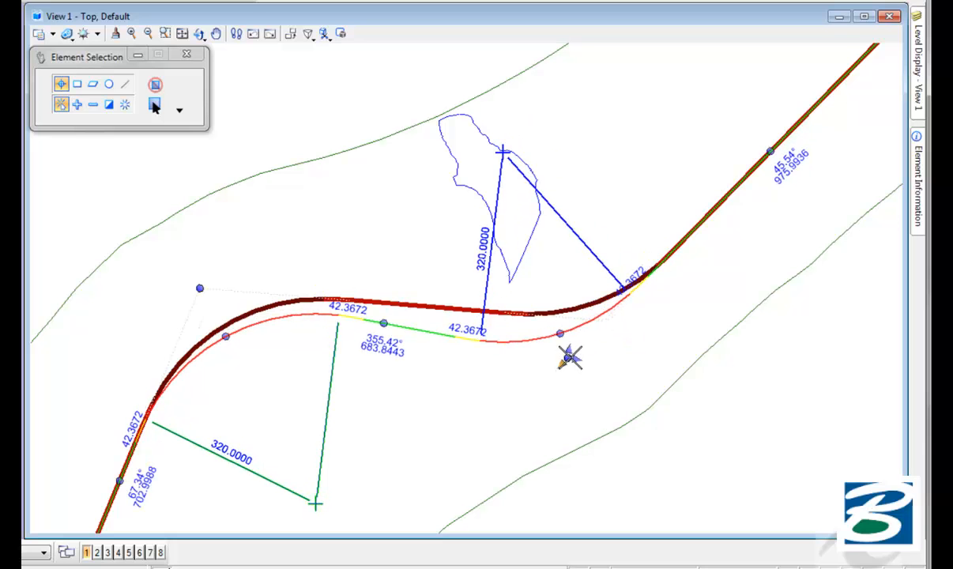
pyautogui.click(600, 329)
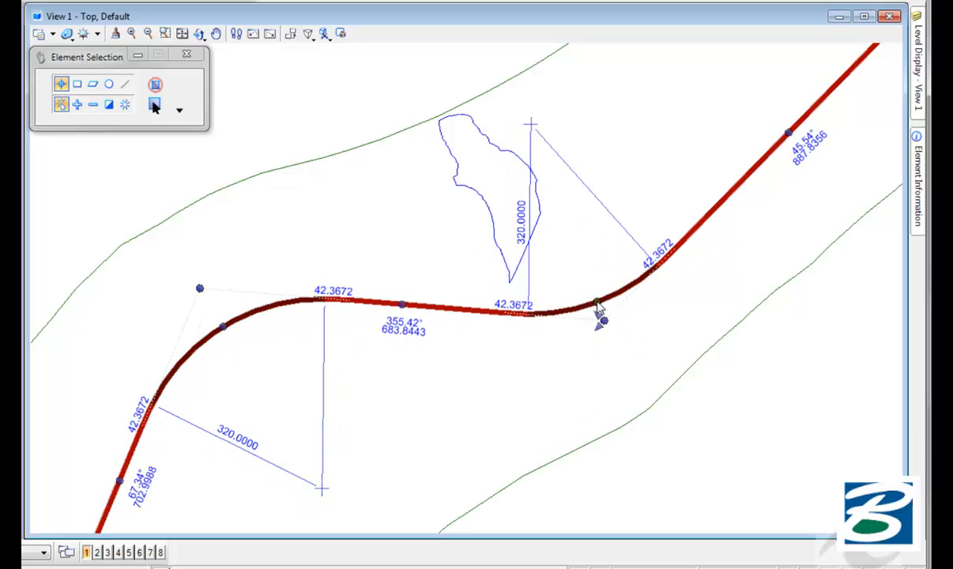
# Try to edit the eastern curve's radius through its arc handle and its radius dimension
pyautogui.click(596, 298)
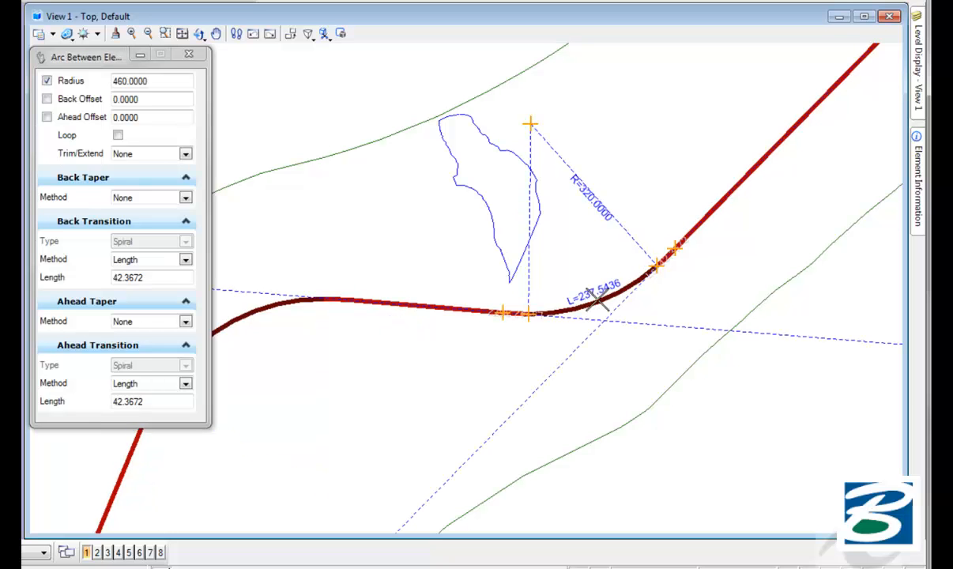
pyautogui.click(599, 303)
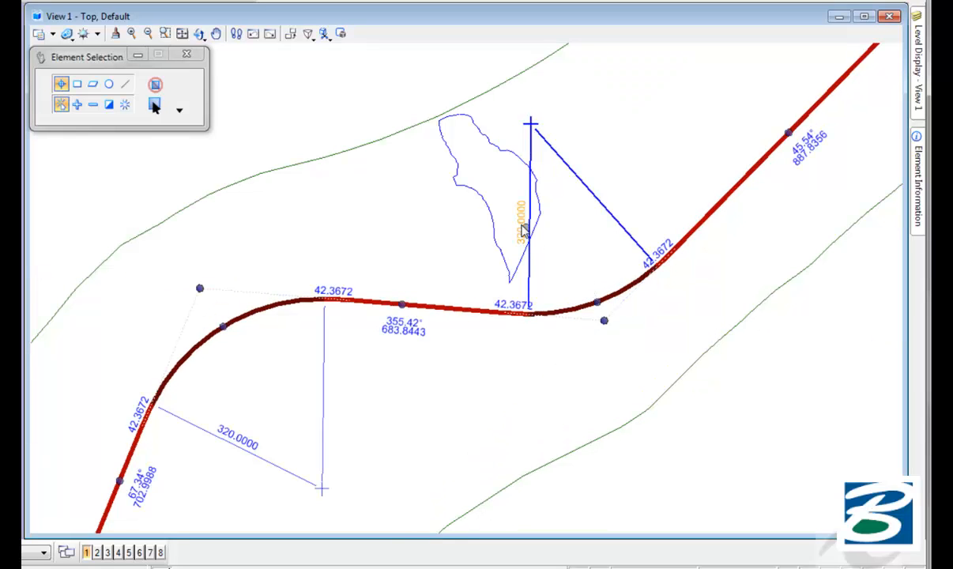
pyautogui.click(521, 228)
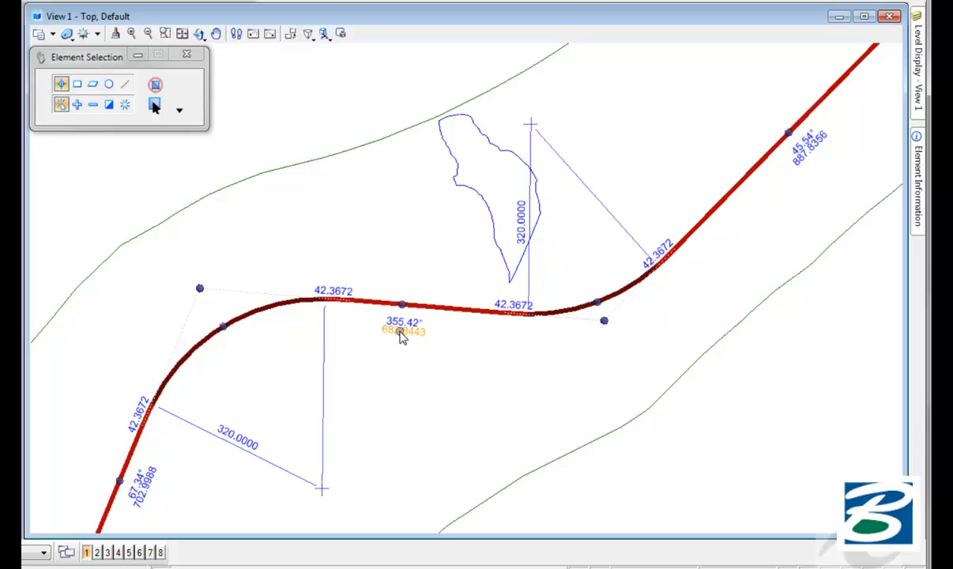
# Set the length of the middle tangent between the two curves to 700
pyautogui.click(400, 332)
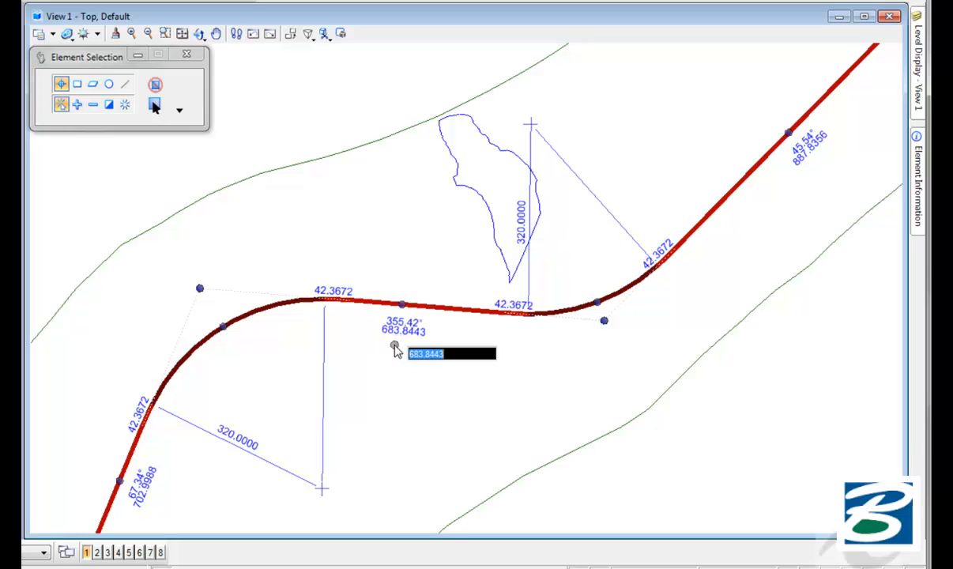
pyautogui.write('700')
pyautogui.press('Return')
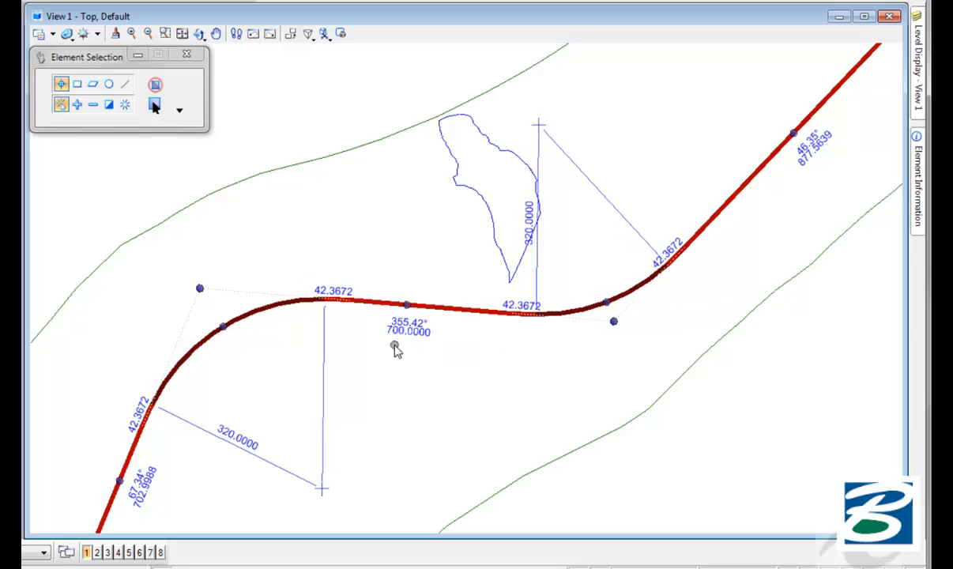
# Set the direction of the middle tangent to 350°
pyautogui.click(405, 322)
pyautogui.write('350')
pyautogui.press('Return')
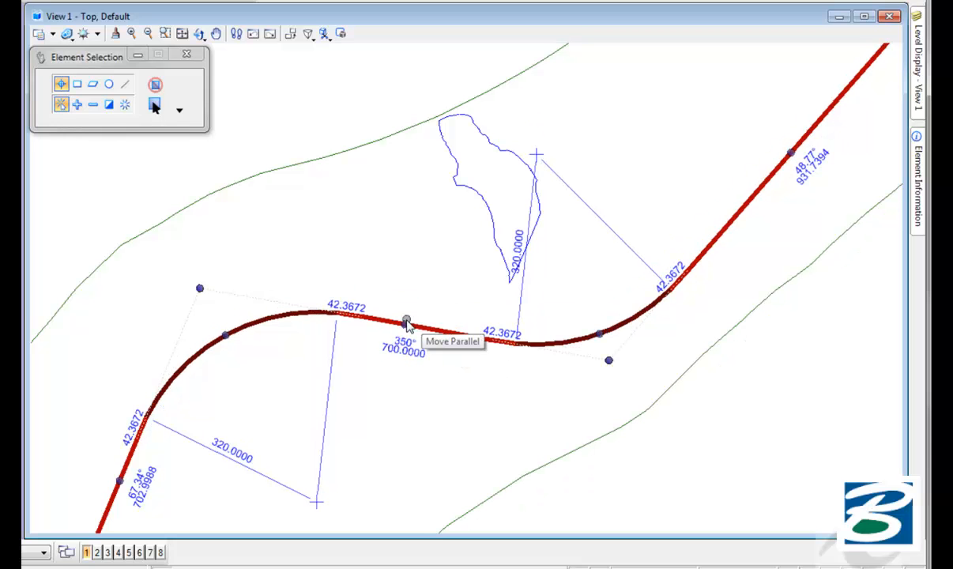
# Set the direction of the middle tangent to 355°
pyautogui.click(406, 343)
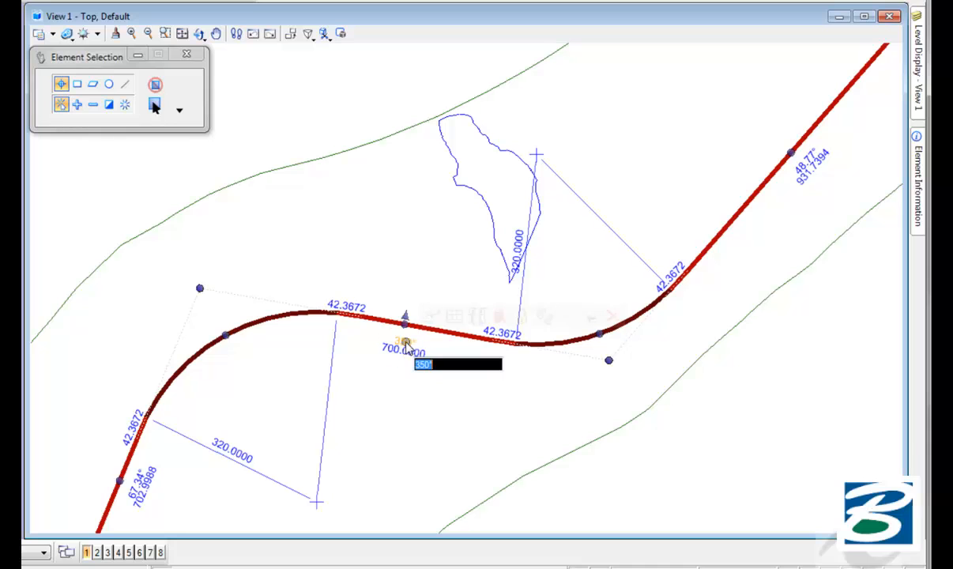
pyautogui.write('3')
pyautogui.press('Return')
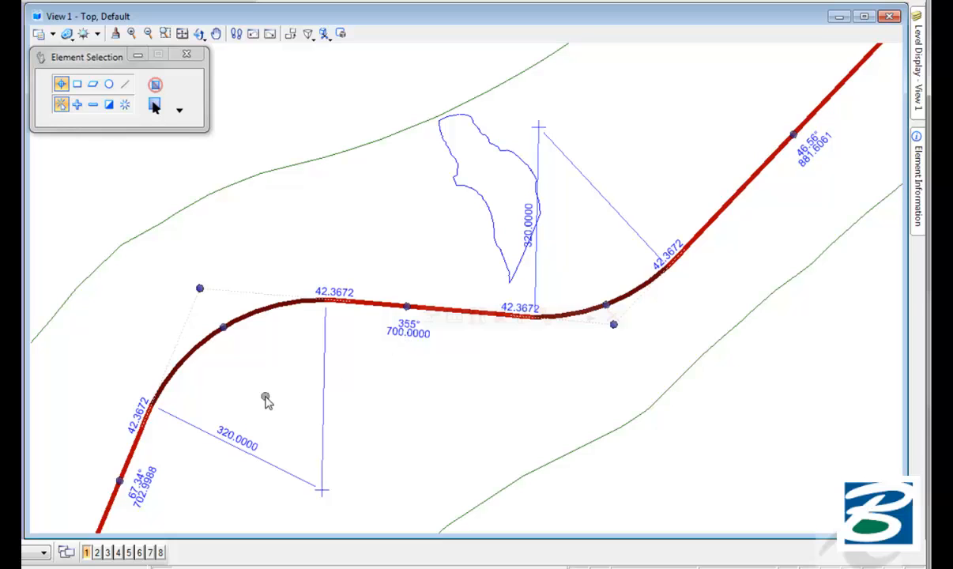
# Set the western curve's radius to 200 and clear the selection
pyautogui.click(235, 437)
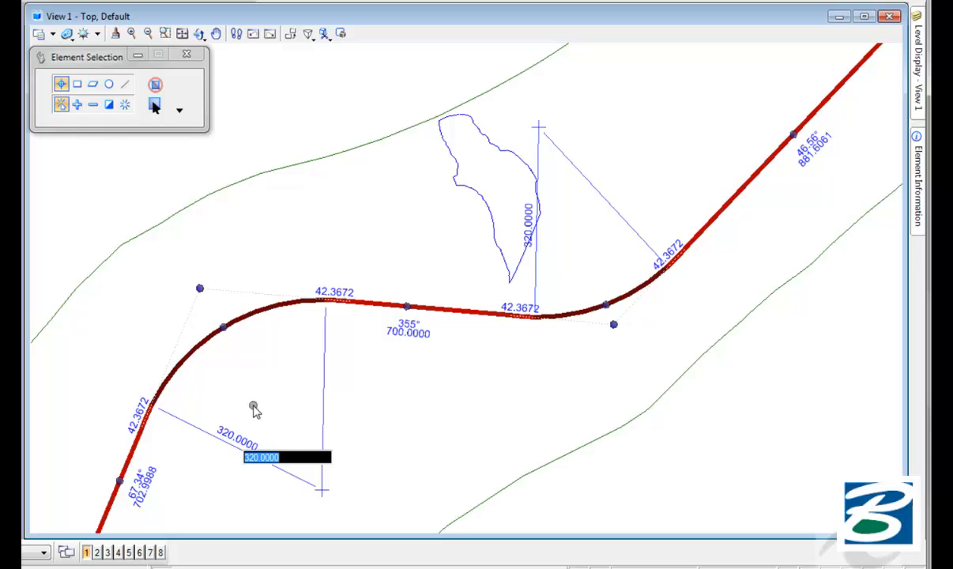
pyautogui.write('2')
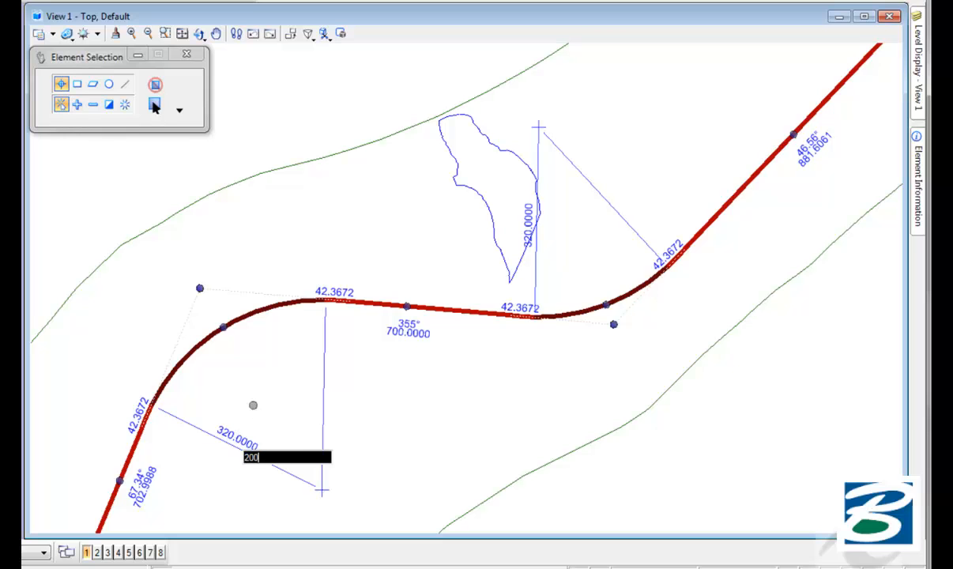
pyautogui.write('00')
pyautogui.press('Return')
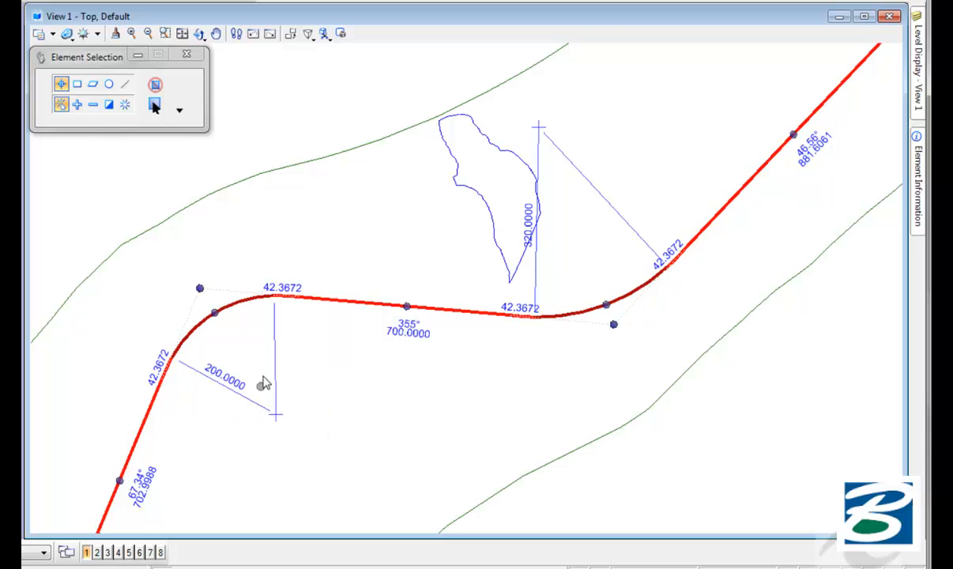
pyautogui.click(253, 370)
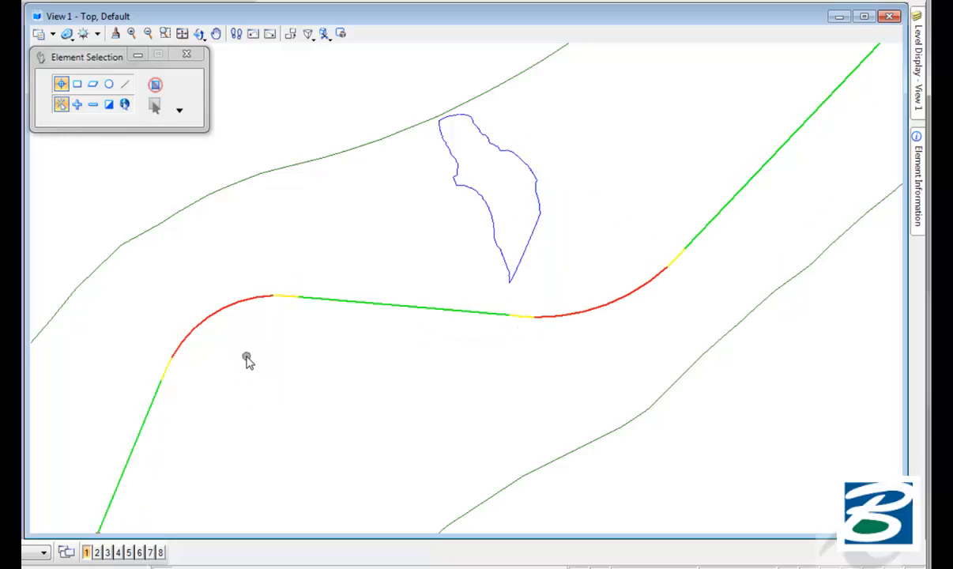
# Reselect the alignment and examine the western curve around its arc midpoint for a design standard mark
pyautogui.click(219, 314)
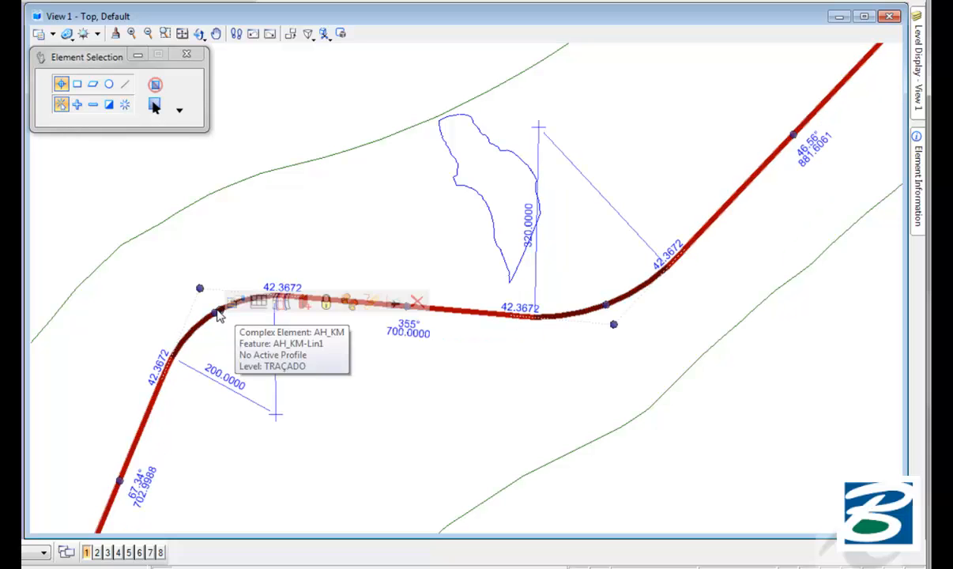
pyautogui.scroll(3, 219, 314)
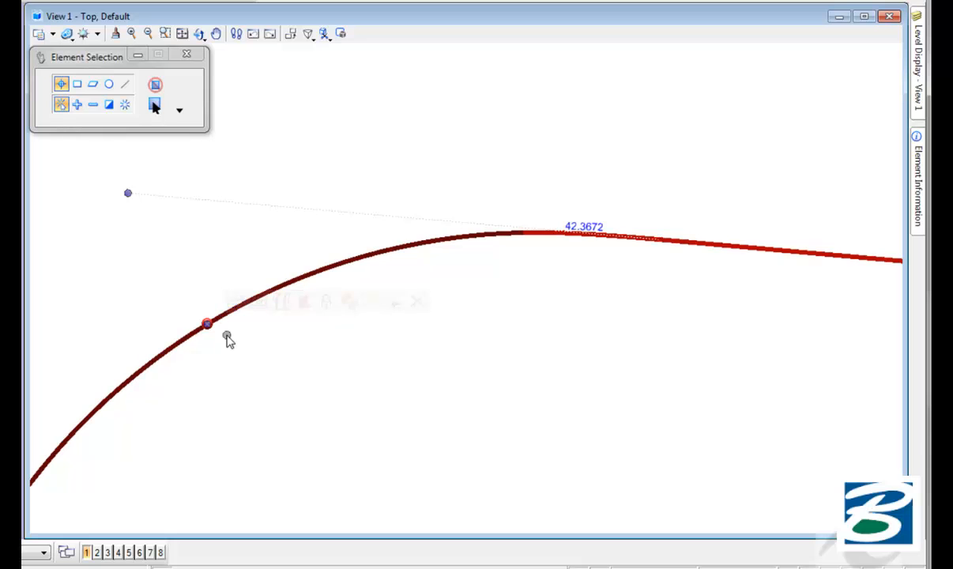
pyautogui.scroll(-4, 227, 338)
pyautogui.moveTo(230, 335); pyautogui.dragTo(232, 272, button='middle')
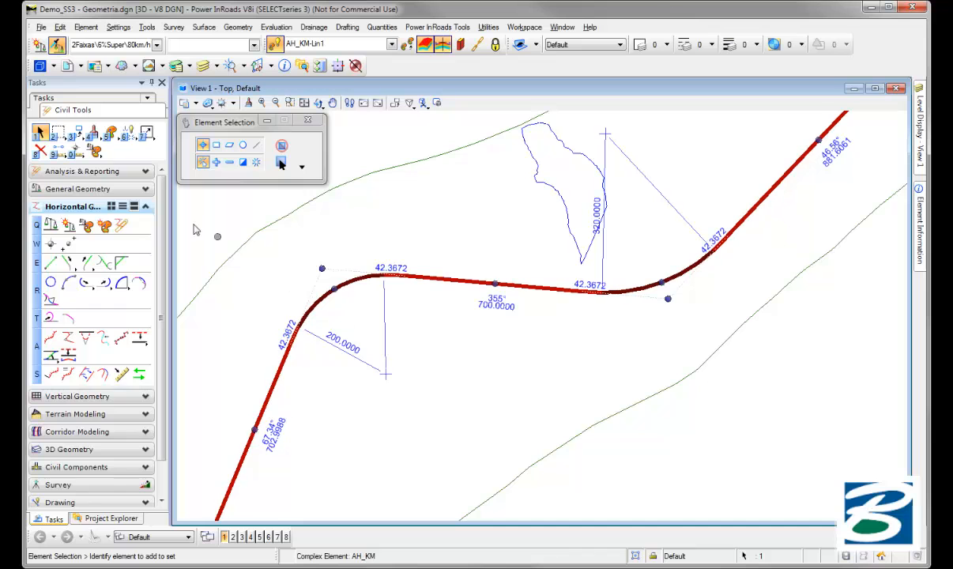
# Open the Civil Message Center from the General Geometry tools, make it taller and hide the MicroStation messages
pyautogui.click(107, 188)
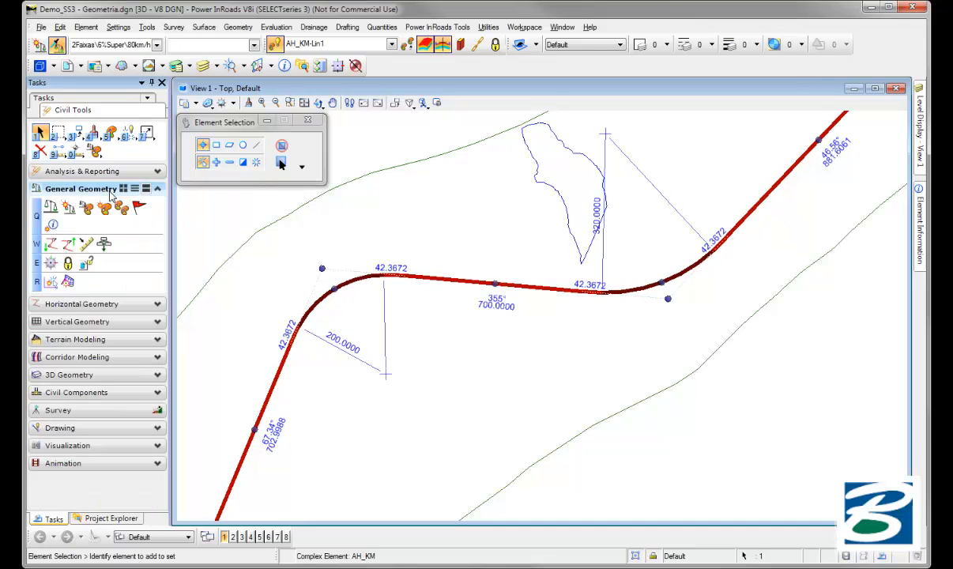
pyautogui.click(139, 208)
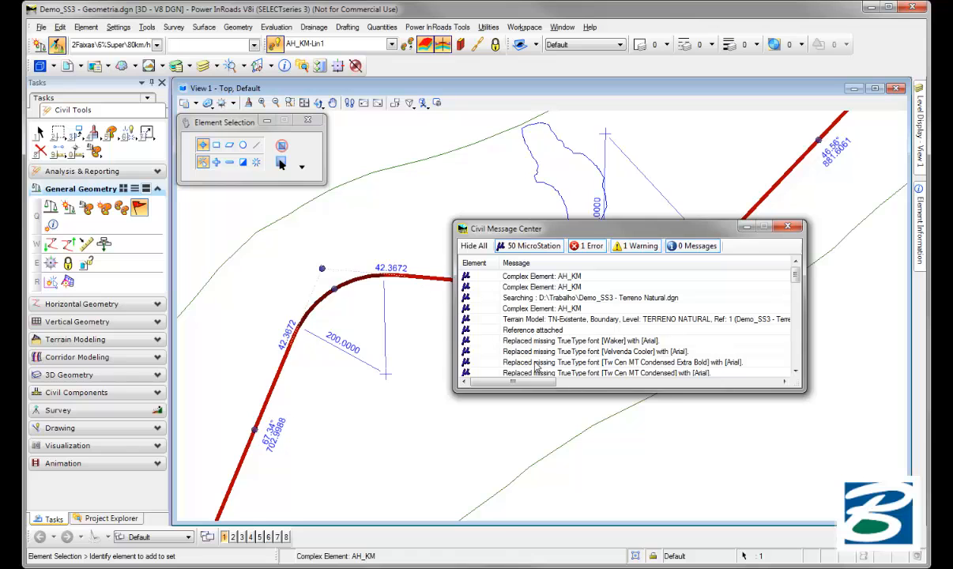
pyautogui.moveTo(570, 390); pyautogui.dragTo(572, 410)
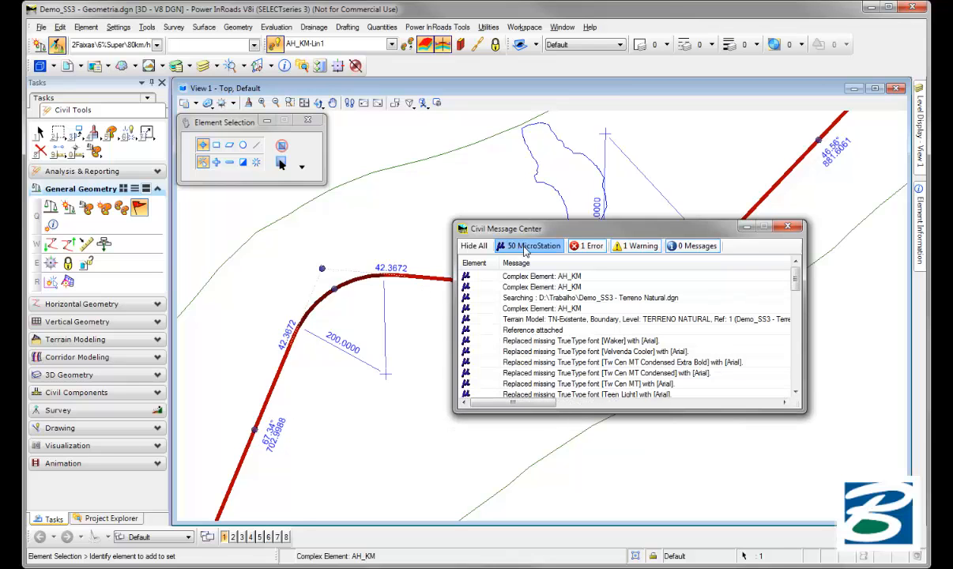
pyautogui.click(533, 247)
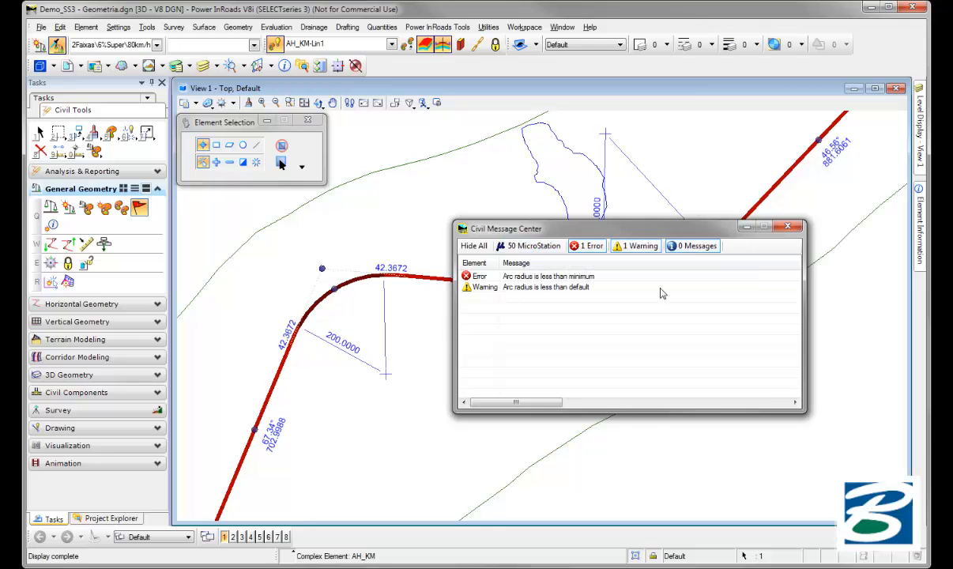
# Widen the Civil Message Center and arrange its columns so the Element, Message and Description texts can all be read
pyautogui.click(566, 403)
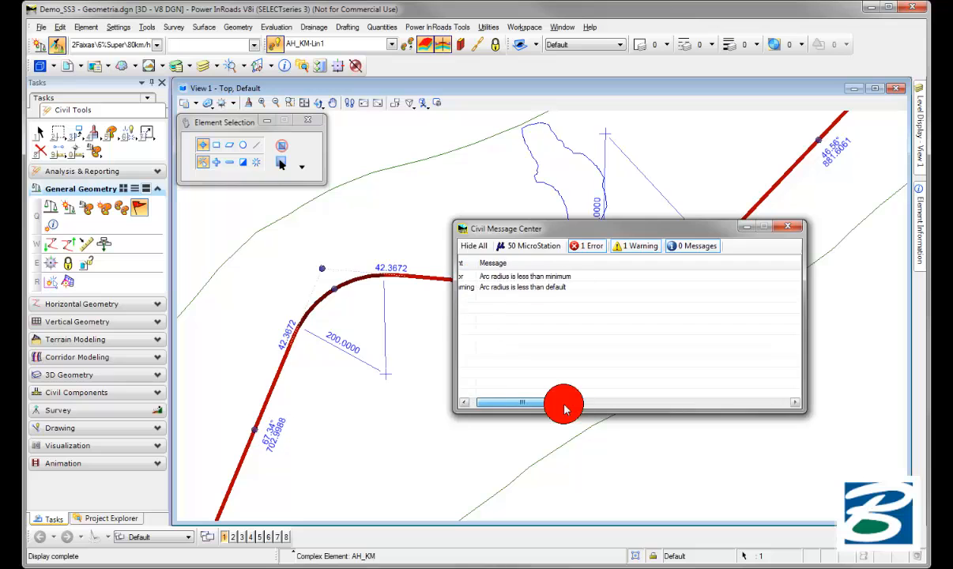
pyautogui.moveTo(453, 361); pyautogui.dragTo(290, 365)
pyautogui.doubleClick(645, 262)
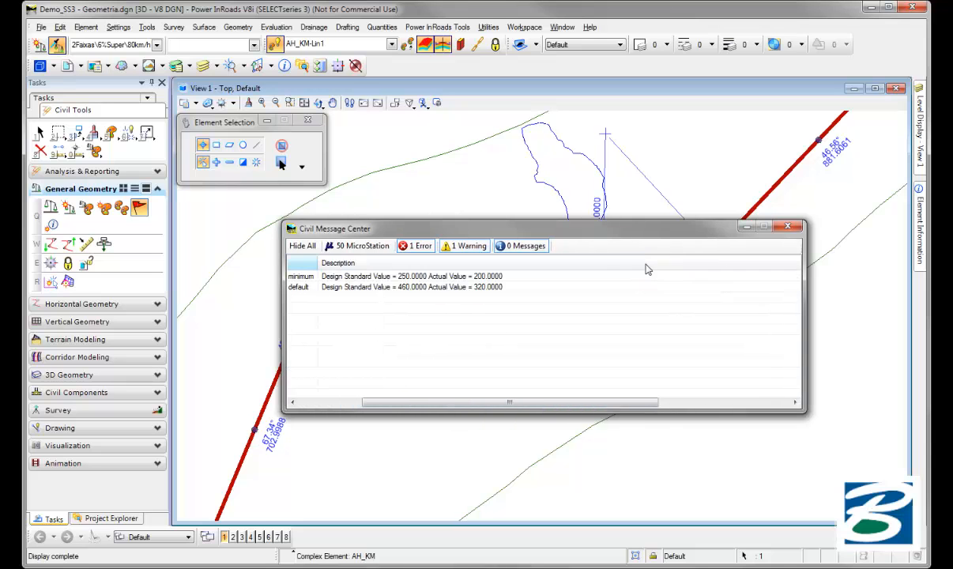
pyautogui.moveTo(383, 403); pyautogui.dragTo(320, 402)
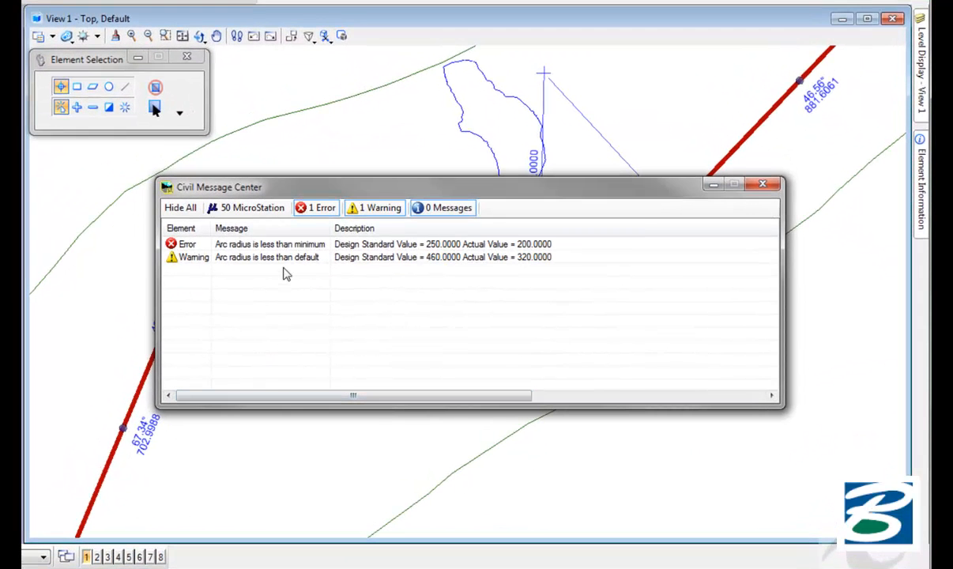
# Examine the arc radius warning and error entries against the alignment, moving the Civil Message Center clear of the curves
pyautogui.click(299, 262)
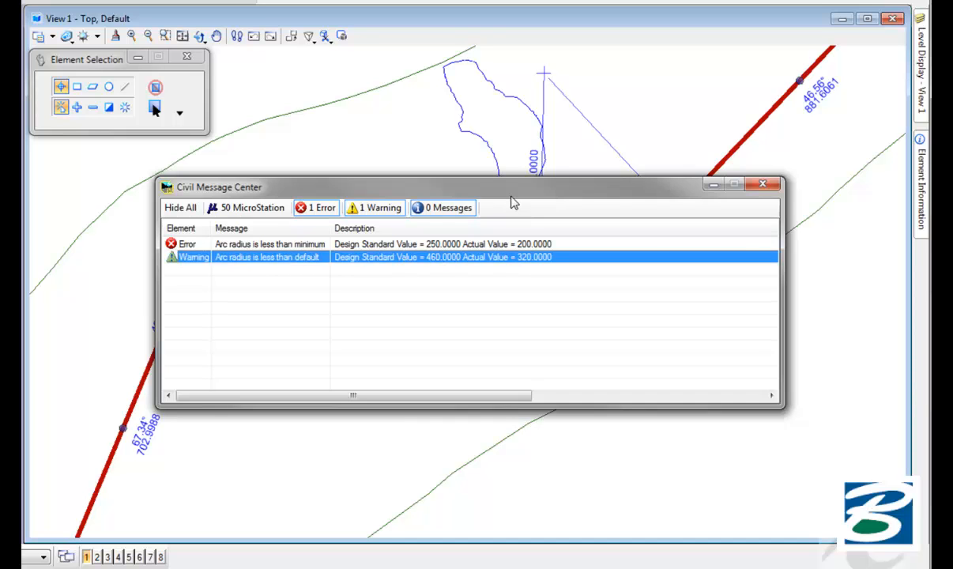
pyautogui.moveTo(510, 191); pyautogui.dragTo(572, 320)
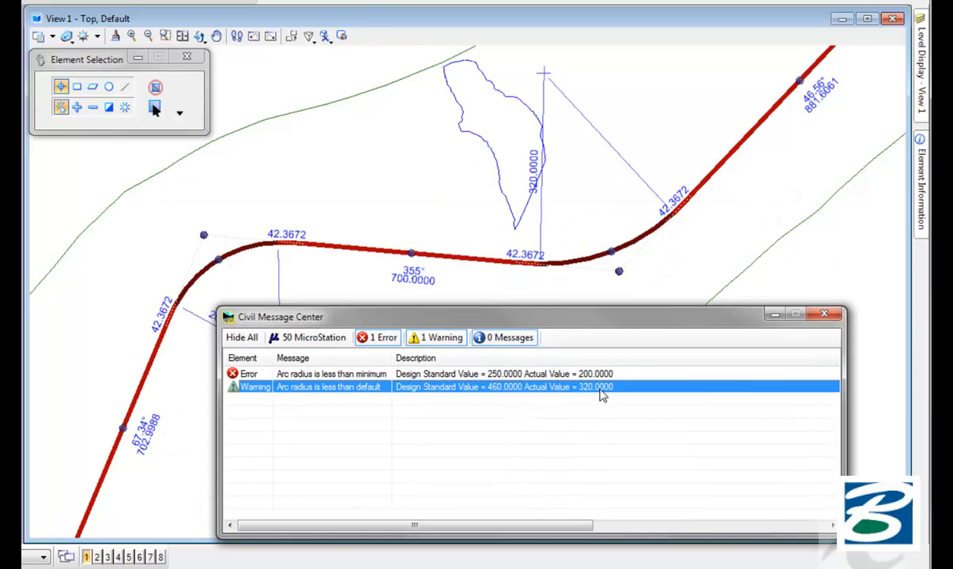
pyautogui.click(539, 375)
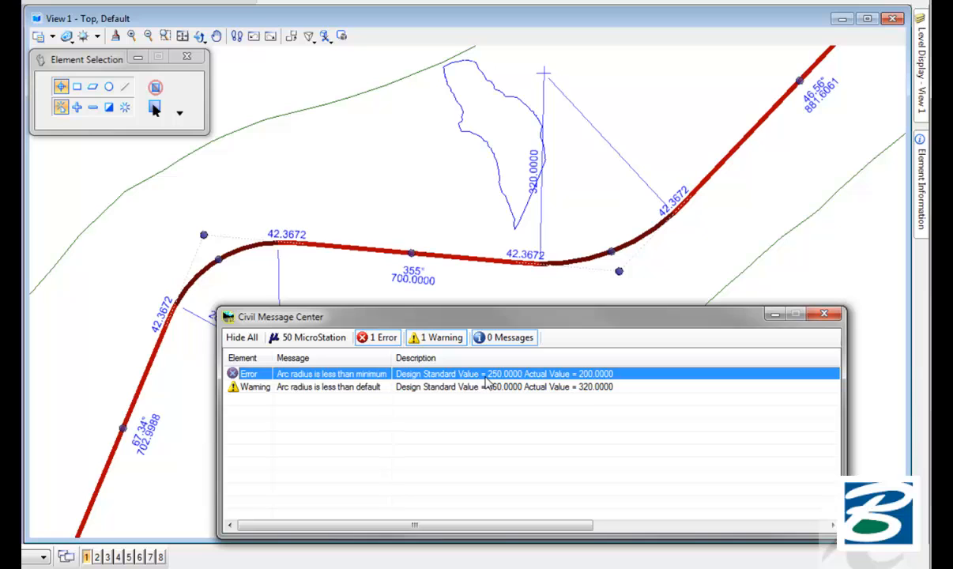
pyautogui.rightClick(514, 376)
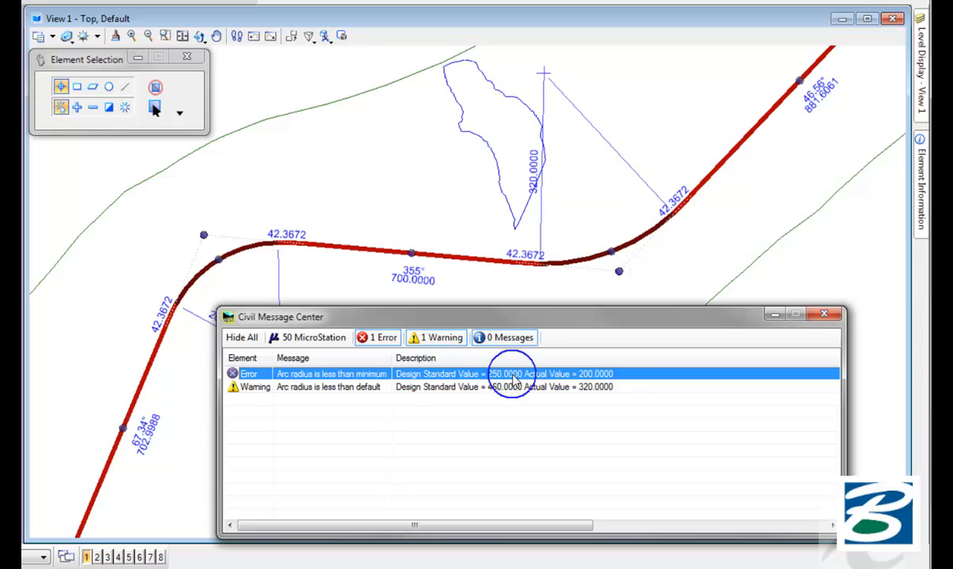
# Zoom to the arc radius error, dock the Civil Message Center below the view and set it to auto-hide
pyautogui.click(549, 384)
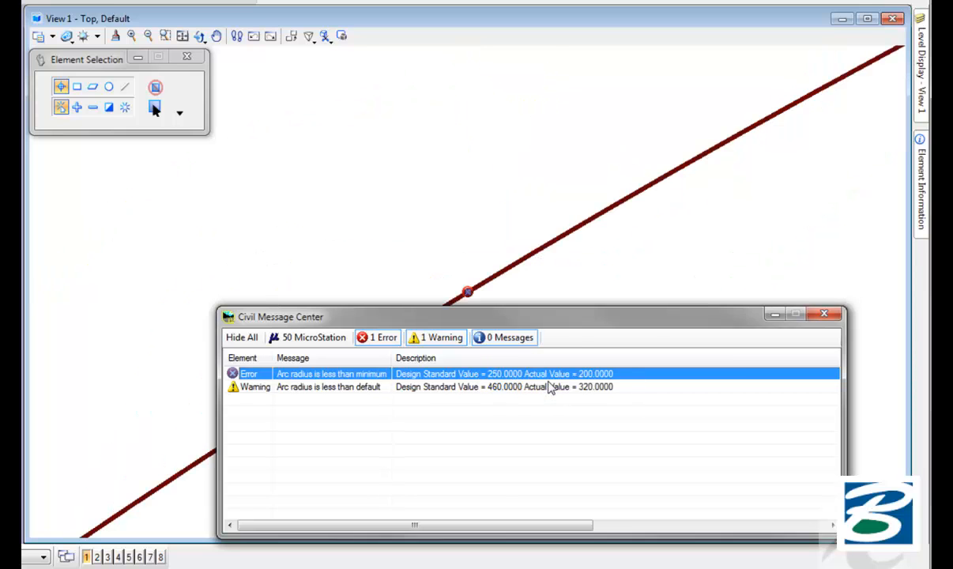
pyautogui.moveTo(652, 328); pyautogui.dragTo(467, 297)
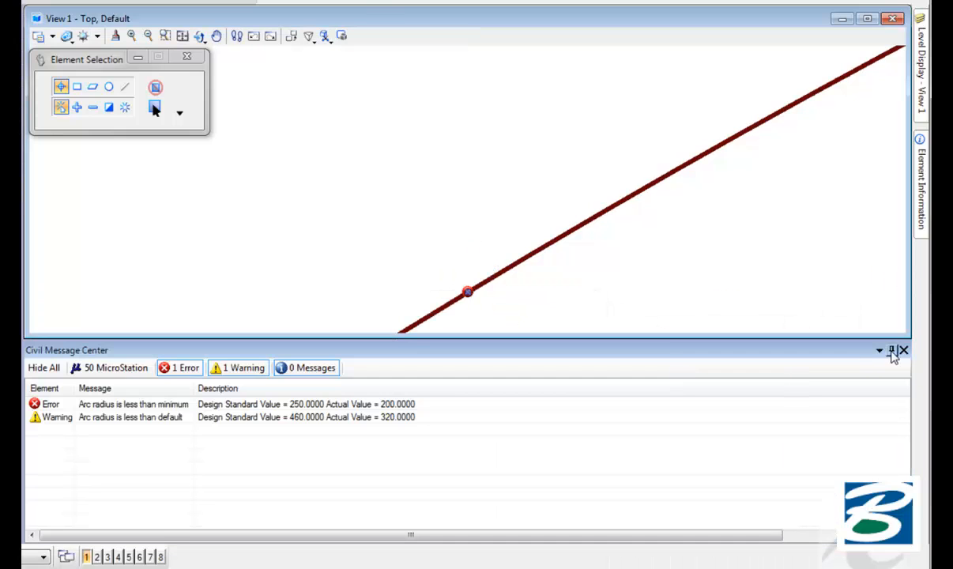
pyautogui.click(891, 350)
# Set the radius of the alignment's western curve to 320
pyautogui.scroll(-2, 467, 335)
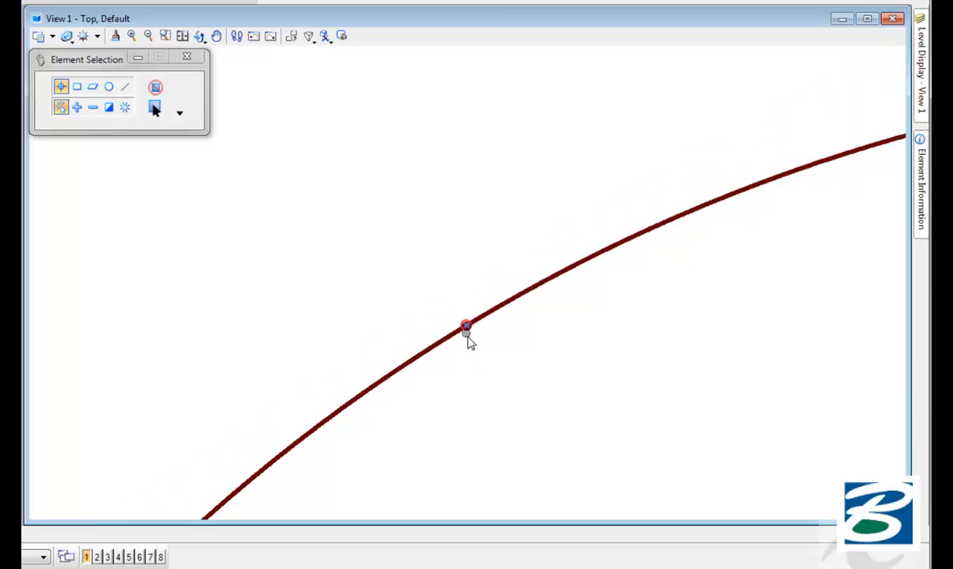
pyautogui.scroll(-1, 471, 348)
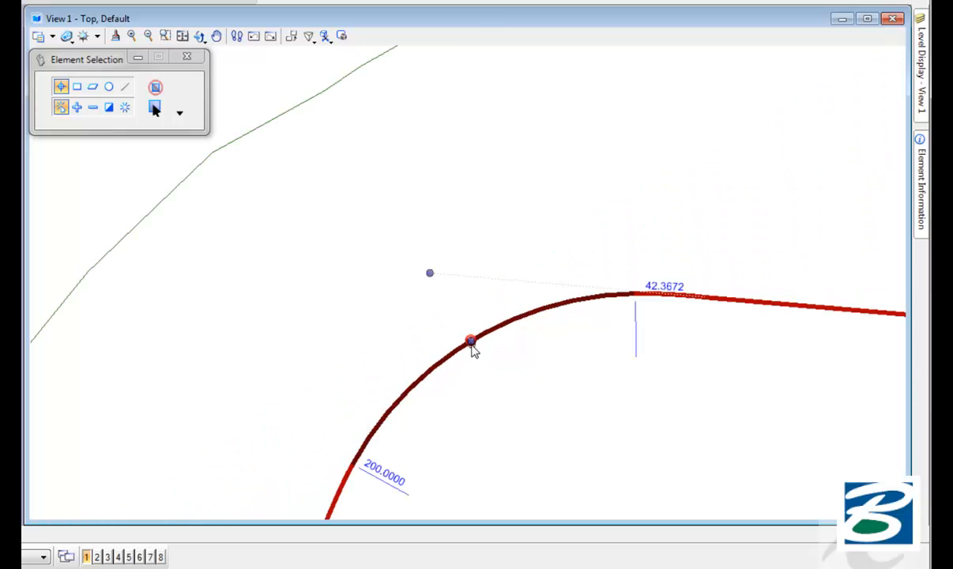
pyautogui.moveTo(479, 368); pyautogui.dragTo(355, 194, button='middle')
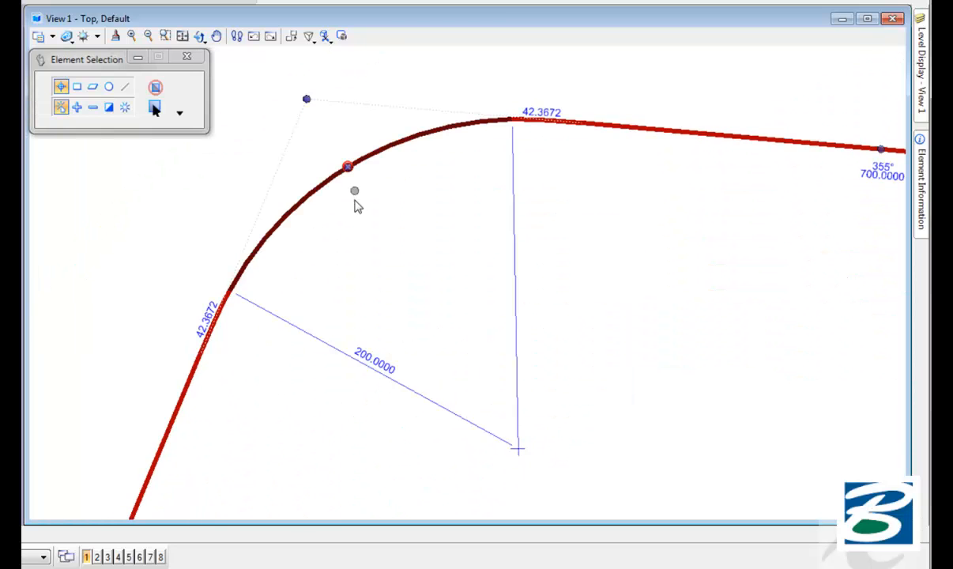
pyautogui.click(371, 360)
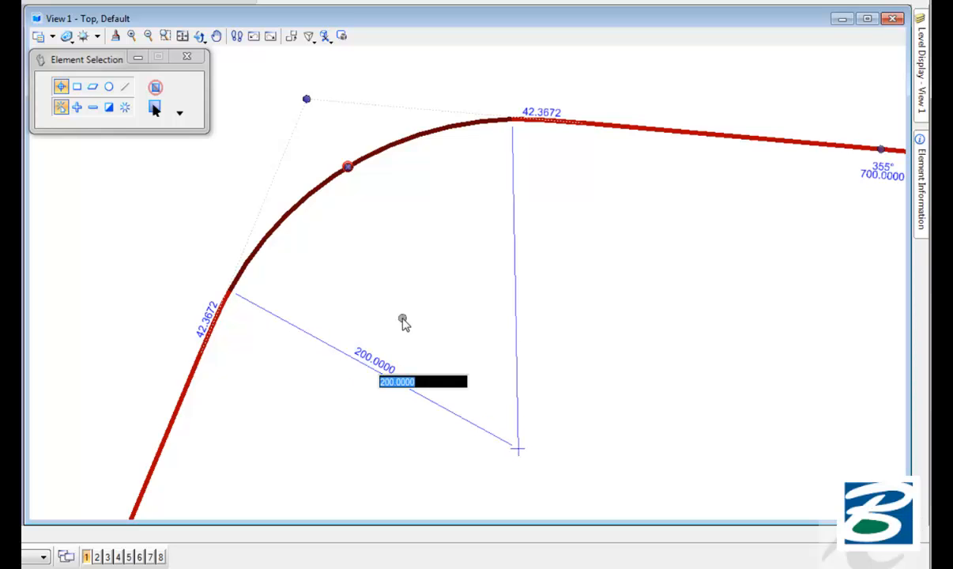
pyautogui.write('320')
pyautogui.press('Return')
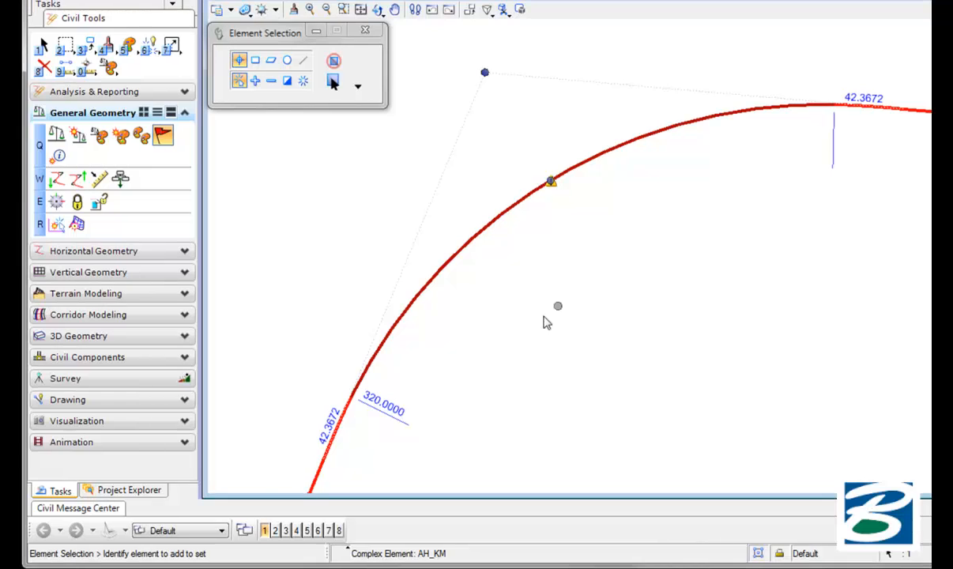
# Check the arc radius entries in the Civil Message Center, clear the selection and fit the whole alignment in the view
pyautogui.click(117, 508)
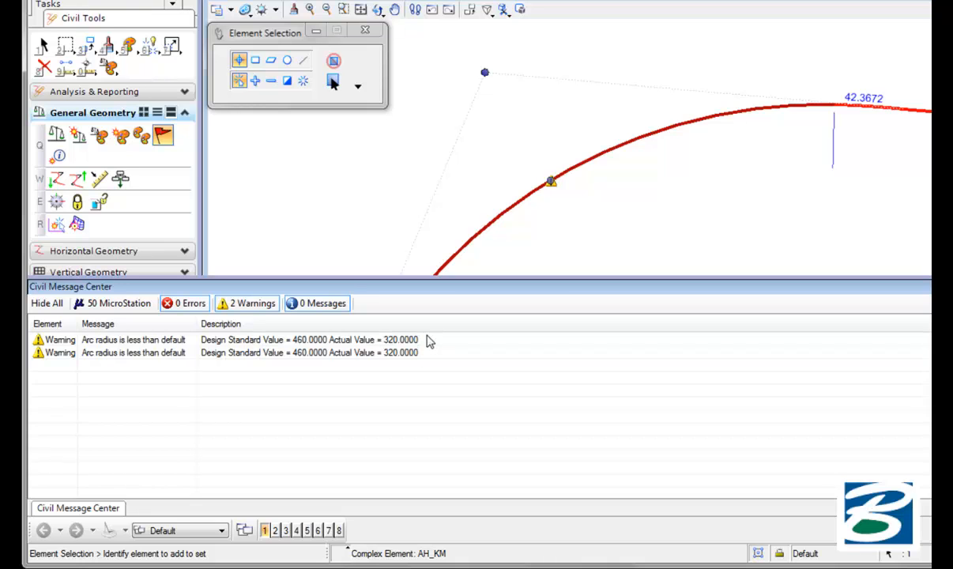
pyautogui.click(578, 231)
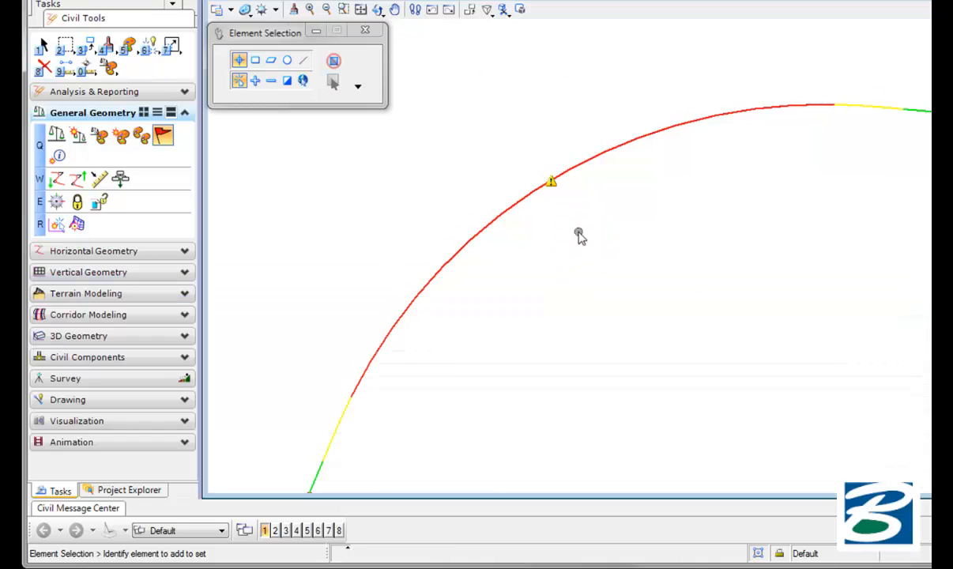
pyautogui.middleClick(578, 231)
pyautogui.middleClick(578, 231)
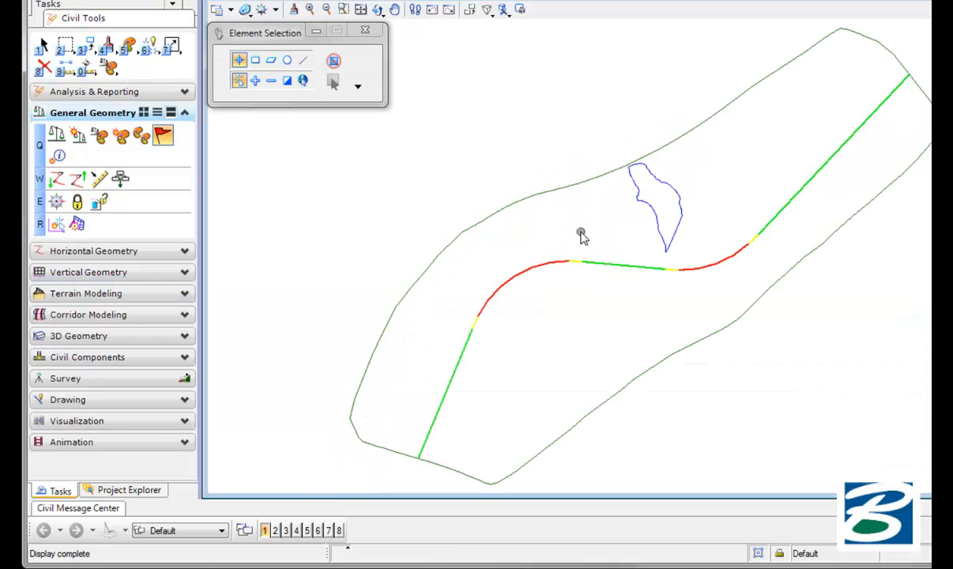
# Try shifting the alignment's middle tangent parallel to itself with its midpoint handle, cancel the shift and deselect the alignment
pyautogui.click(589, 269)
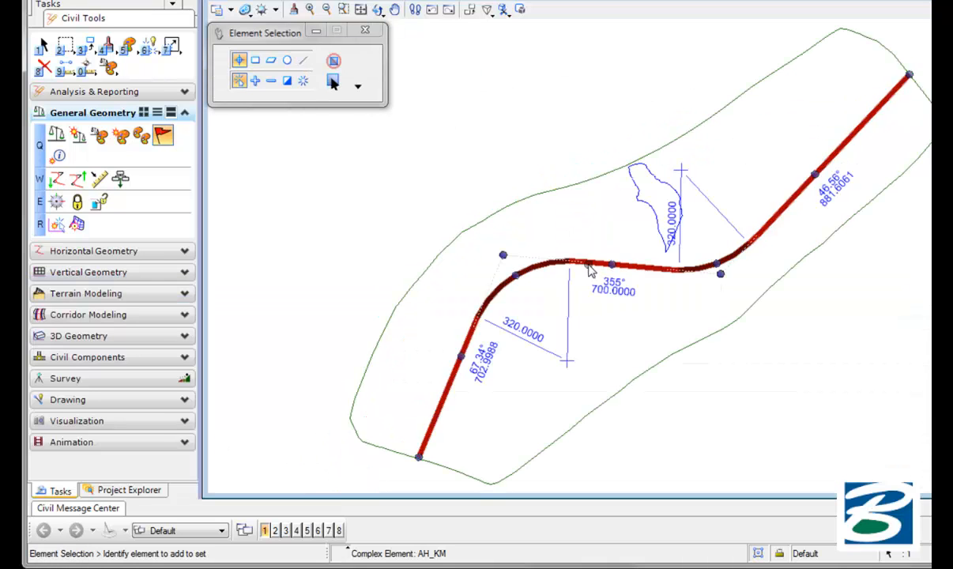
pyautogui.scroll(2, 600, 271)
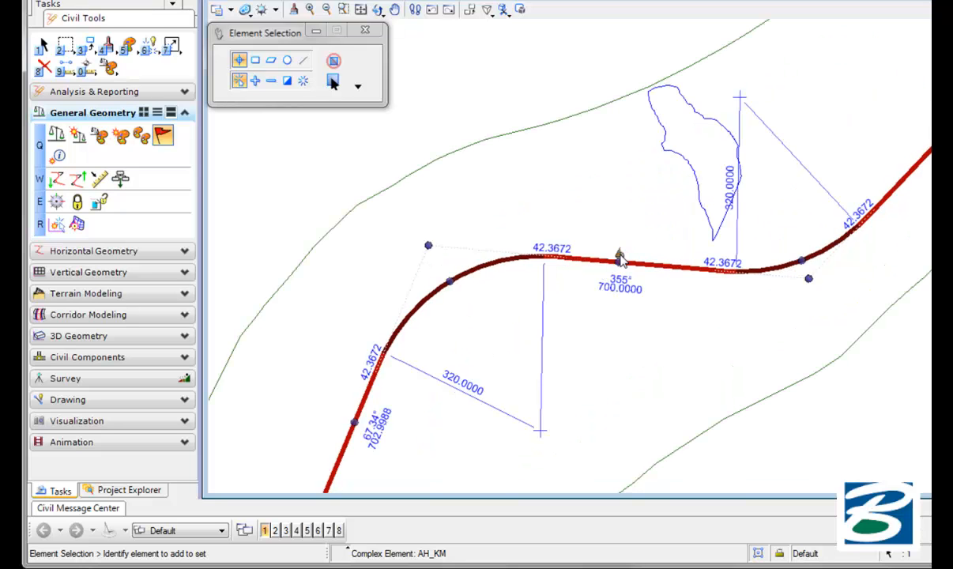
pyautogui.click(618, 259)
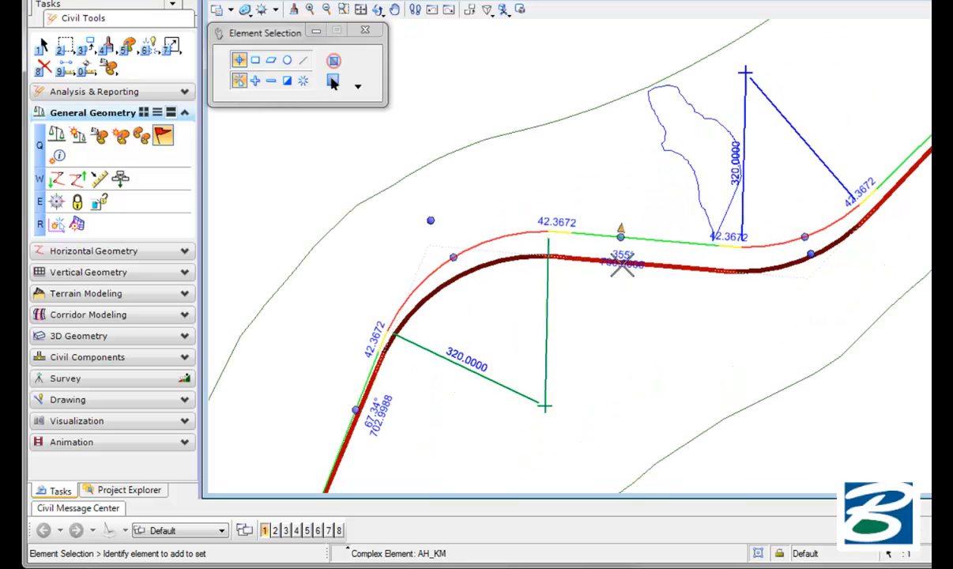
pyautogui.rightClick(620, 289)
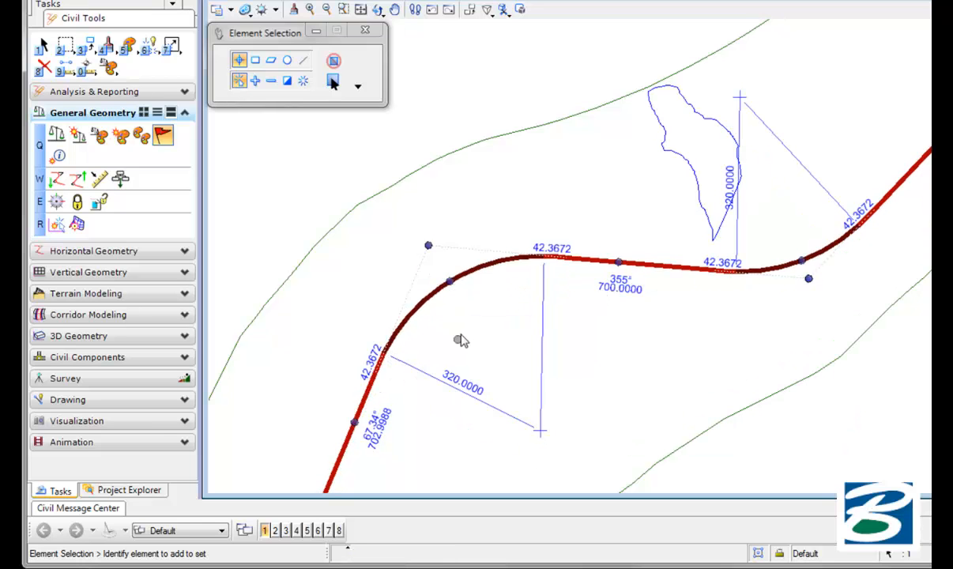
pyautogui.click(463, 336)
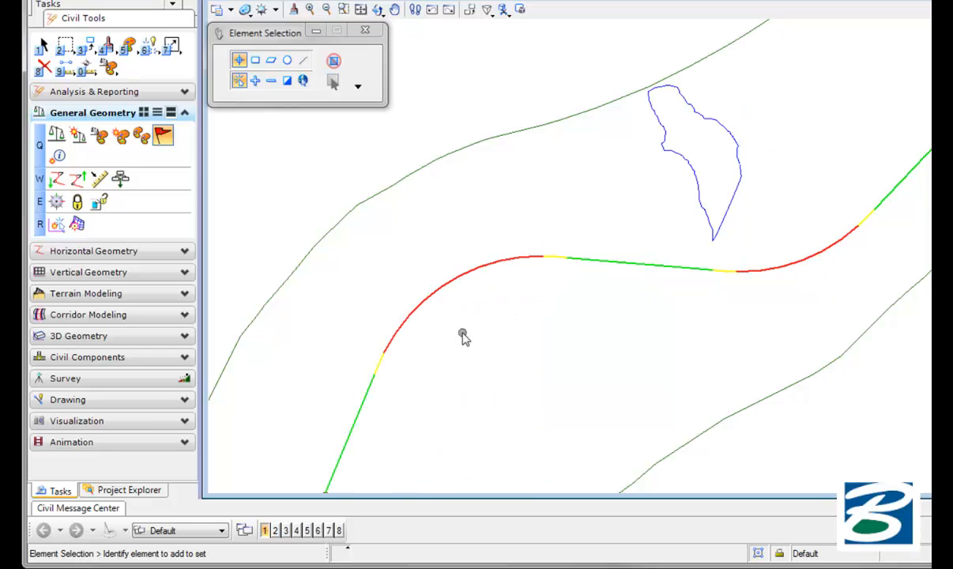
# Draw a separate horizontal geometry line about 283 long, southeast of the alignment's western tangent
pyautogui.moveTo(463, 335)
pyautogui.mouseDown(button='middle')
pyautogui.moveTo(504, 251)
pyautogui.moveTo(522, 172)
pyautogui.mouseUp(button='middle')
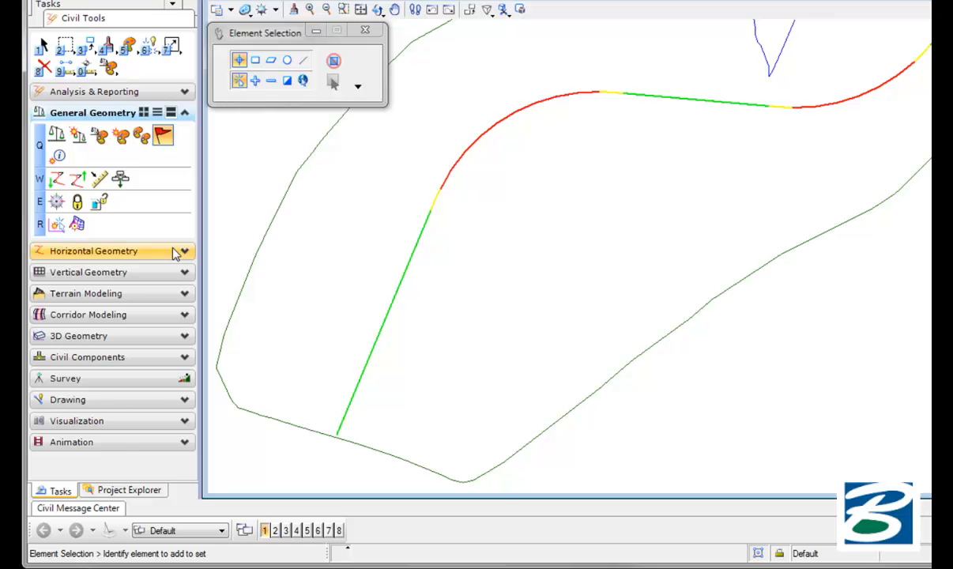
pyautogui.click(143, 250)
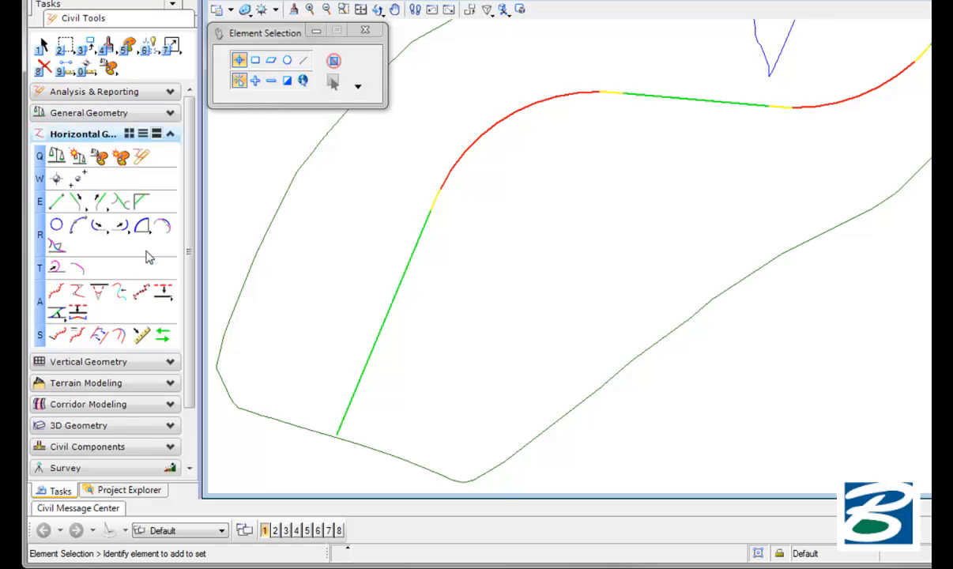
pyautogui.click(56, 201)
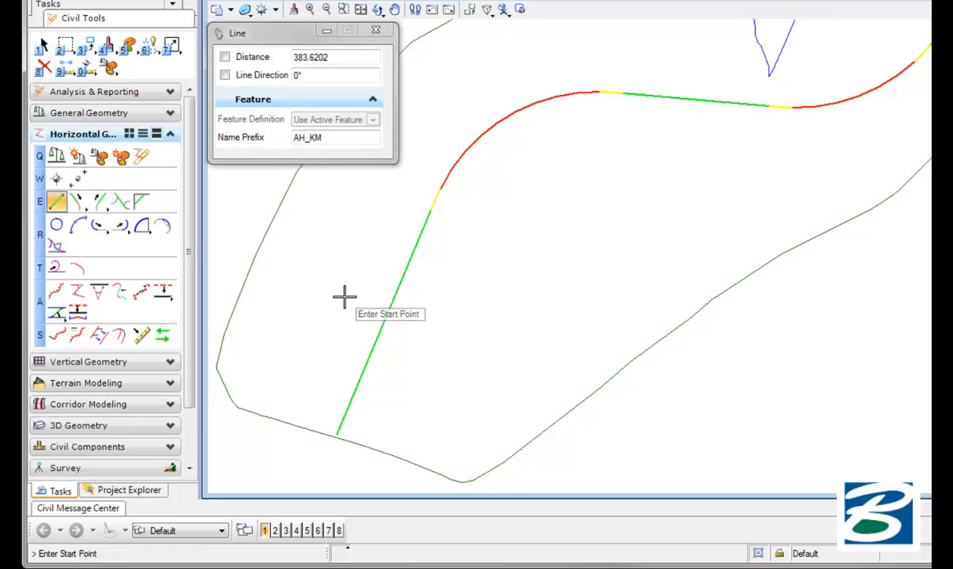
pyautogui.click(468, 385)
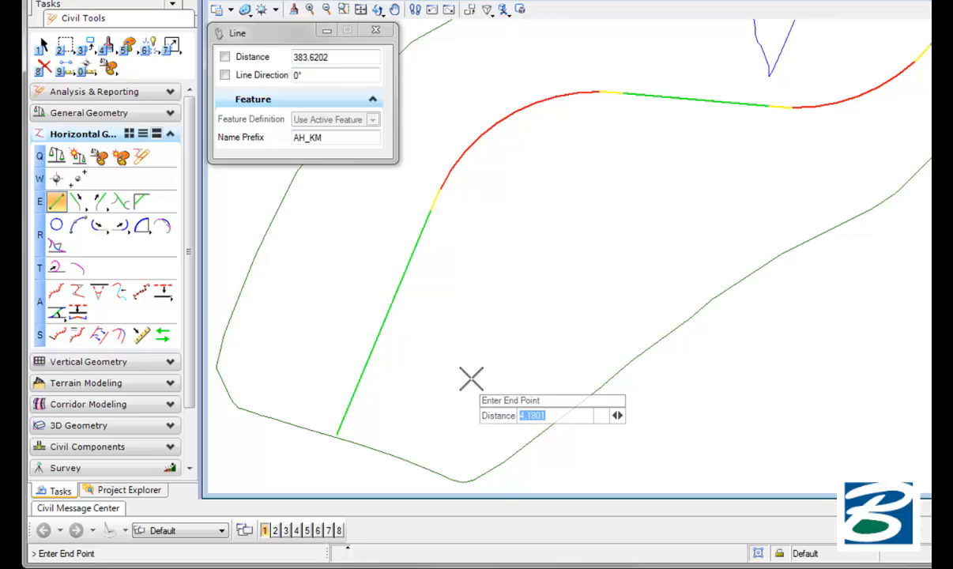
pyautogui.click(533, 246)
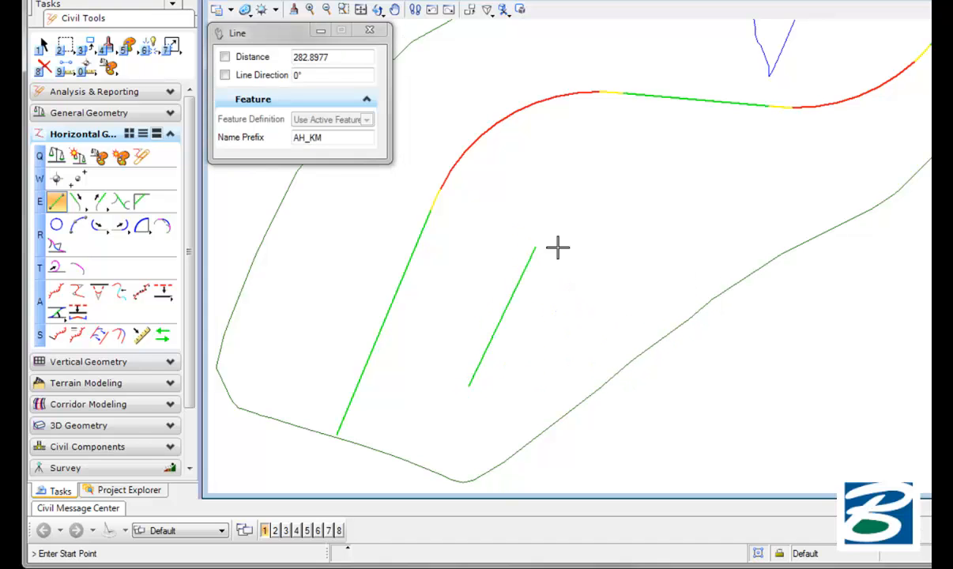
# Select the new line, shorten it to about 242 and swing its northeast end to a direction of about 55.8°
pyautogui.rightClick(558, 248)
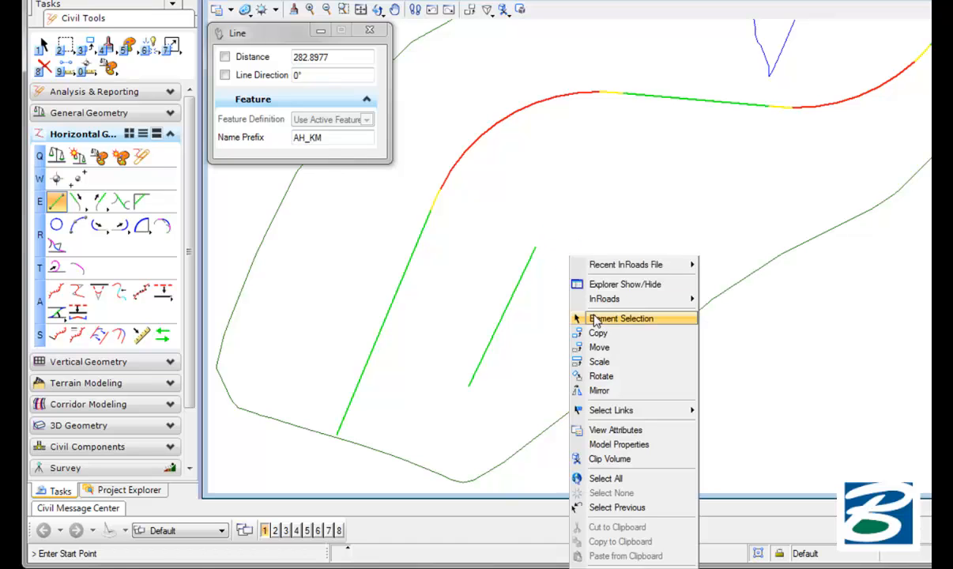
pyautogui.click(588, 316)
pyautogui.click(522, 273)
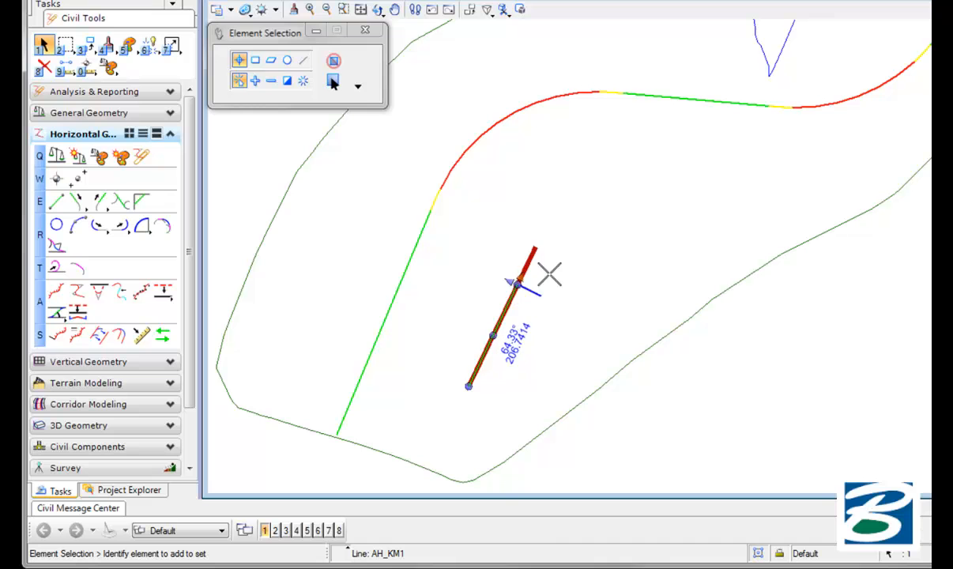
pyautogui.moveTo(552, 271)
pyautogui.mouseDown()
pyautogui.moveTo(544, 287)
pyautogui.moveTo(546, 277)
pyautogui.mouseUp()
pyautogui.click(521, 266)
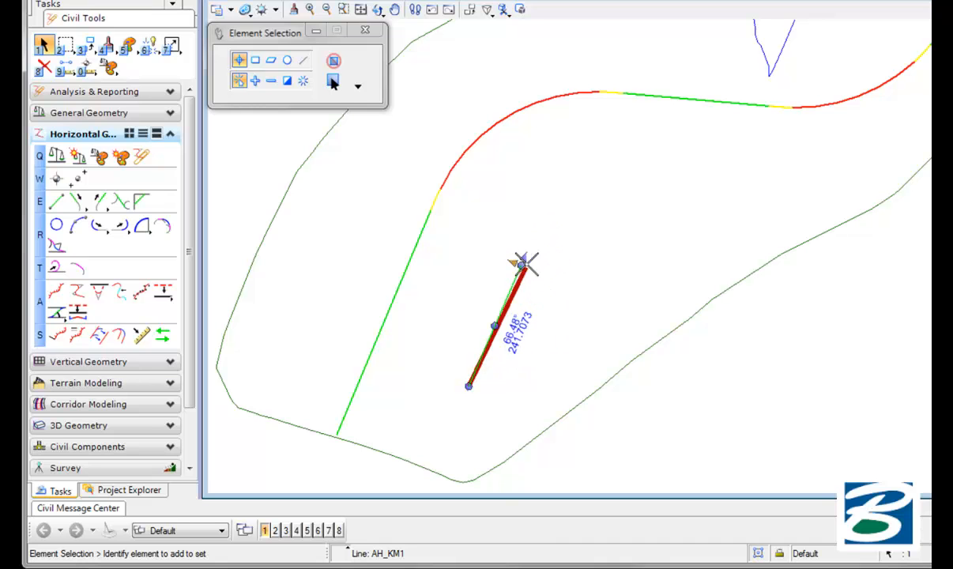
pyautogui.click(548, 273)
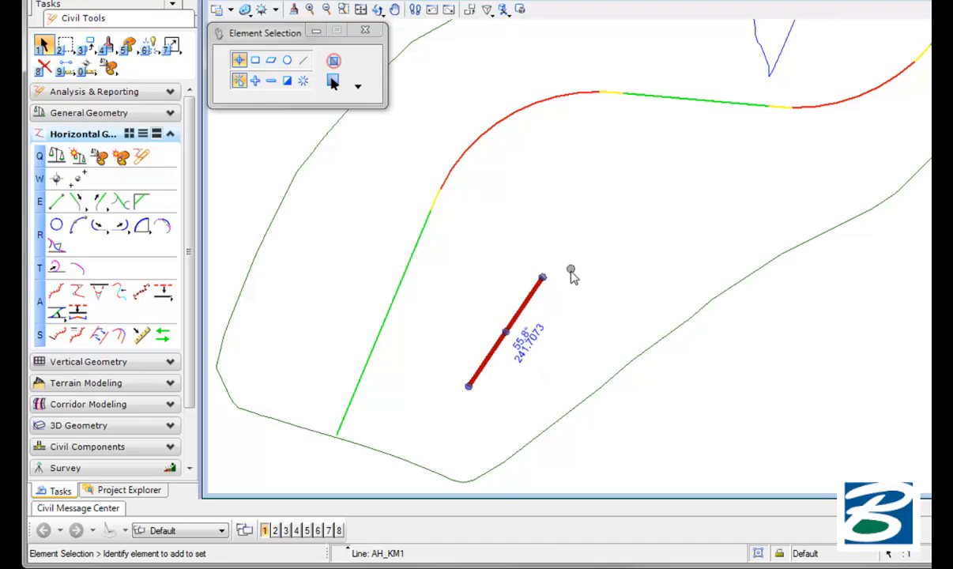
# Set the new line's length to 200 and deselect it
pyautogui.click(535, 346)
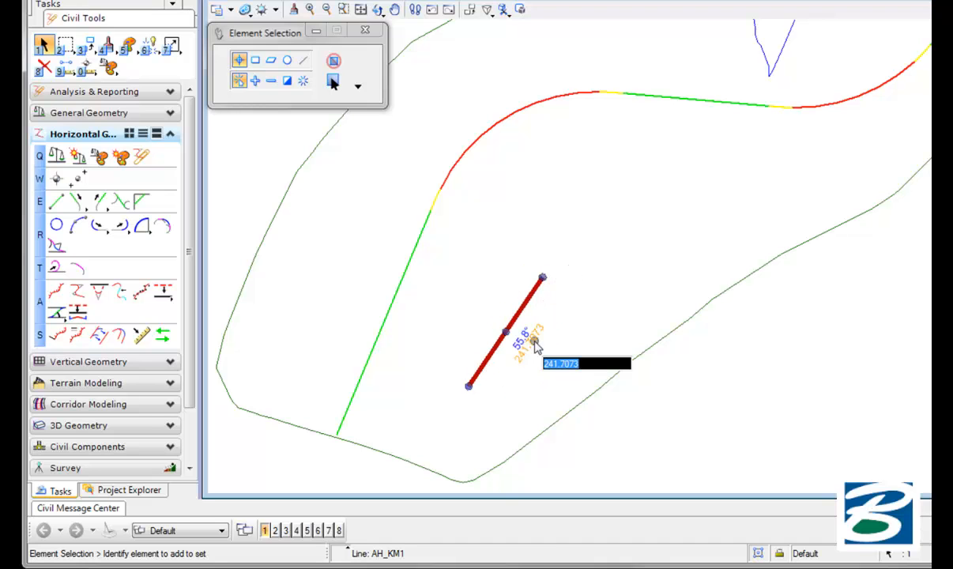
pyautogui.write('200')
pyautogui.press('Return')
pyautogui.click(556, 316)
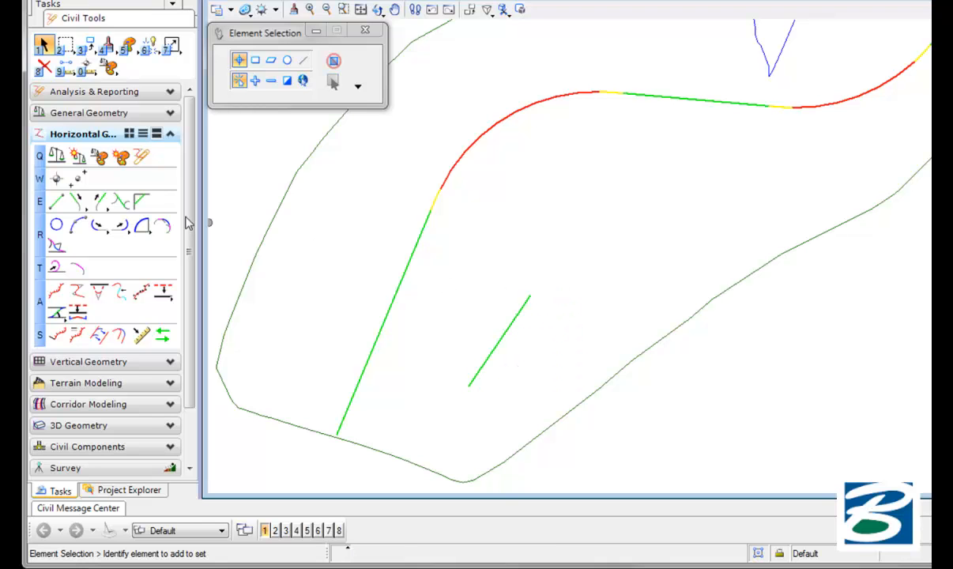
# Start a Simple Arc From Element at the line's northeast end, trying a radius of 200 and placing it with 320
pyautogui.click(132, 229)
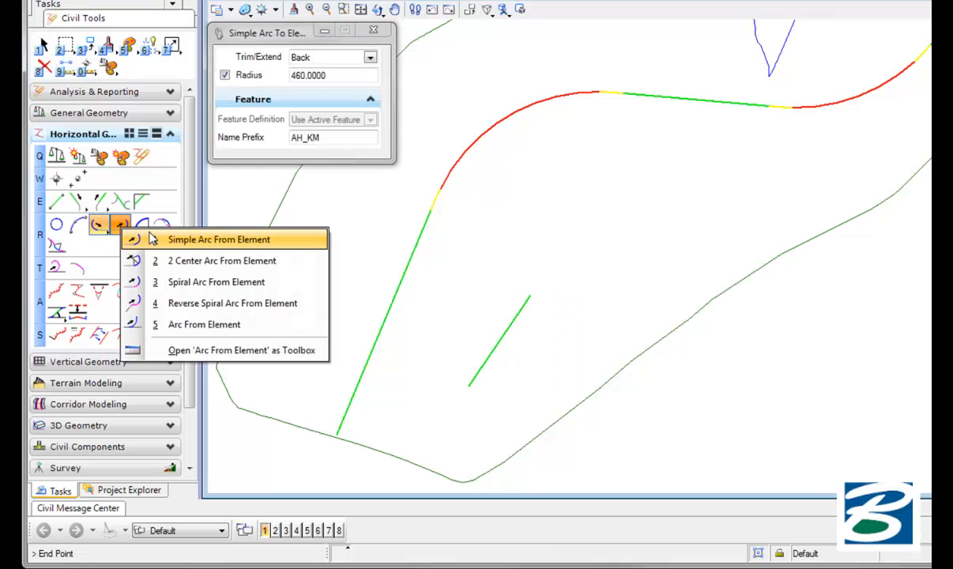
pyautogui.click(240, 246)
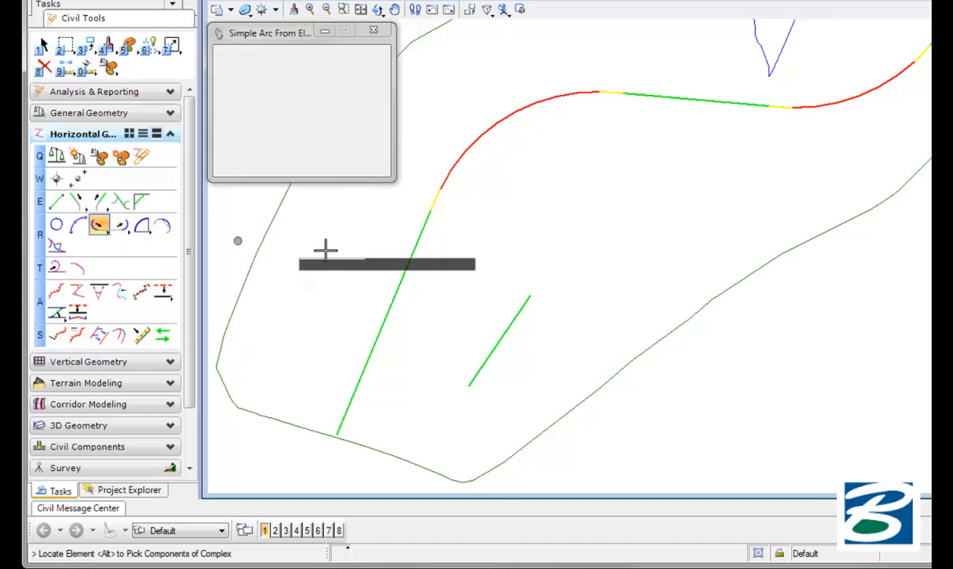
pyautogui.click(519, 308)
pyautogui.click(529, 294)
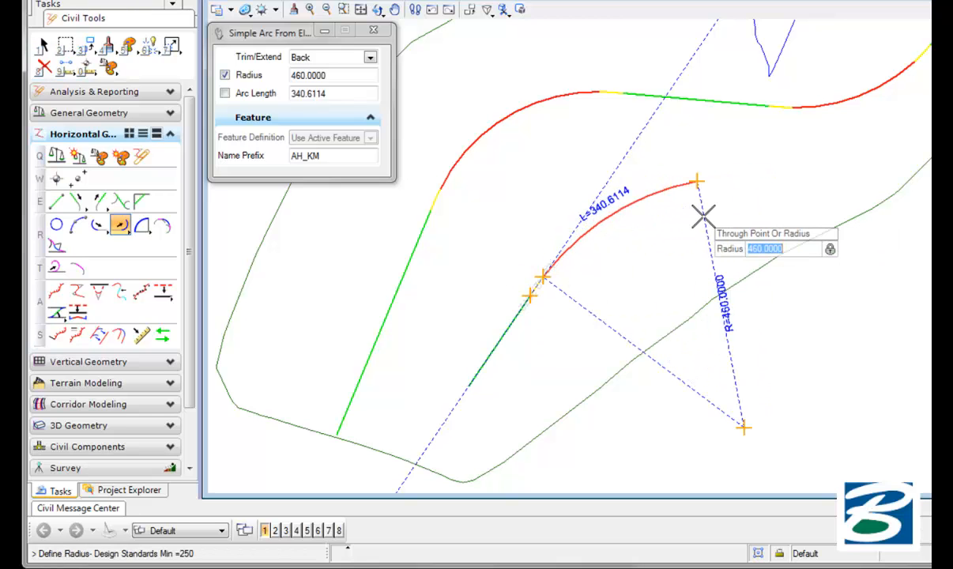
pyautogui.write('200')
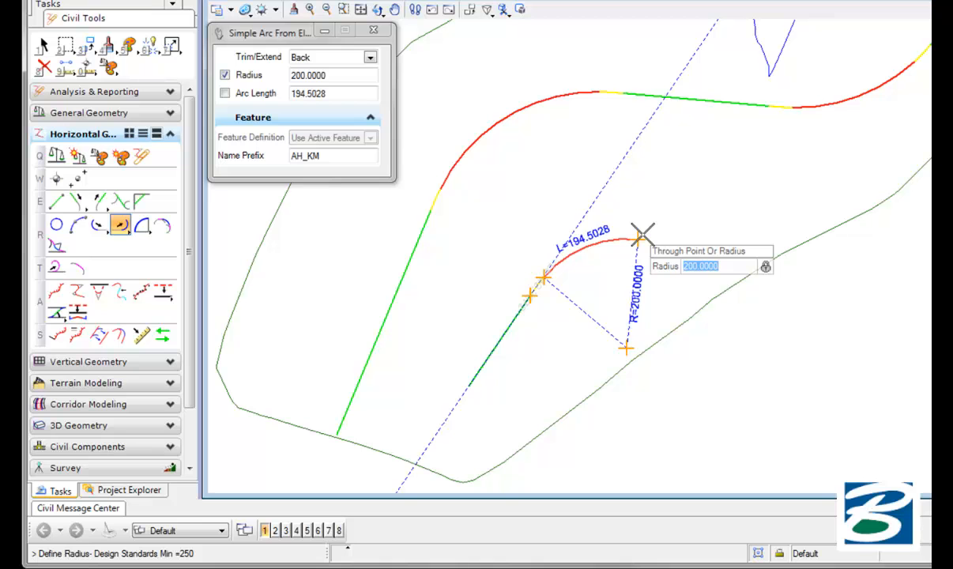
pyautogui.write('320')
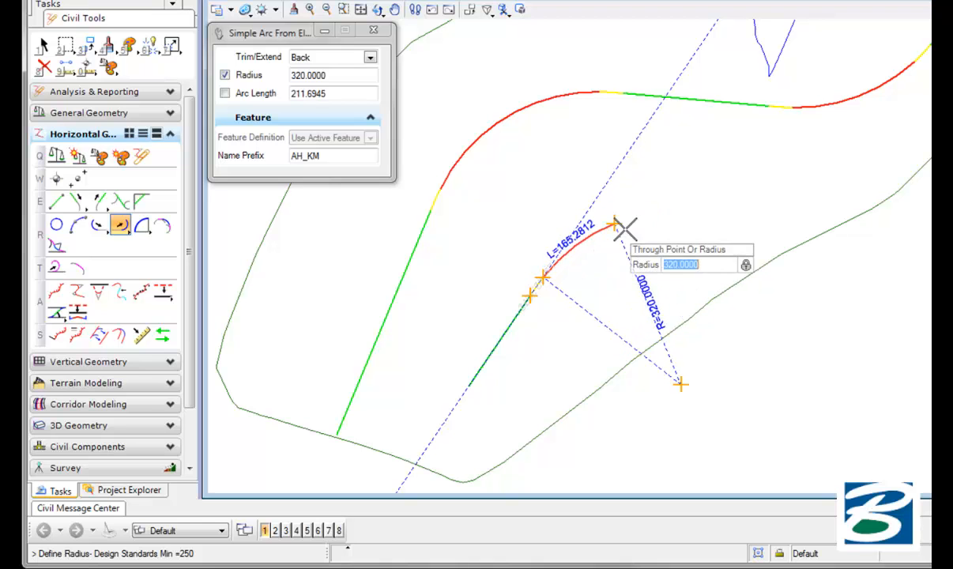
pyautogui.click(646, 219)
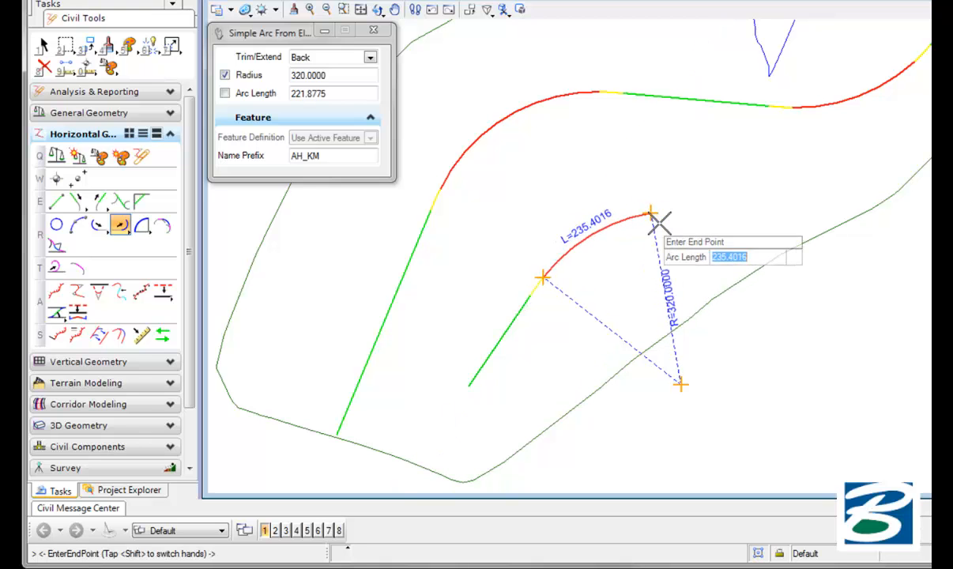
# Set the arc length to 200 and finish the arc with Trim/Extend set to Back
pyautogui.write('200')
pyautogui.press('Return')
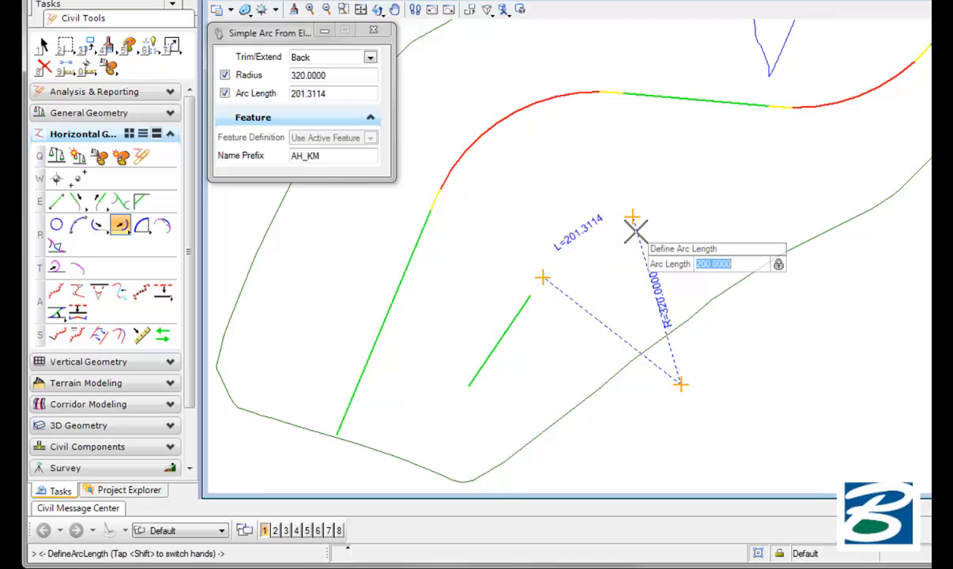
pyautogui.click(633, 229)
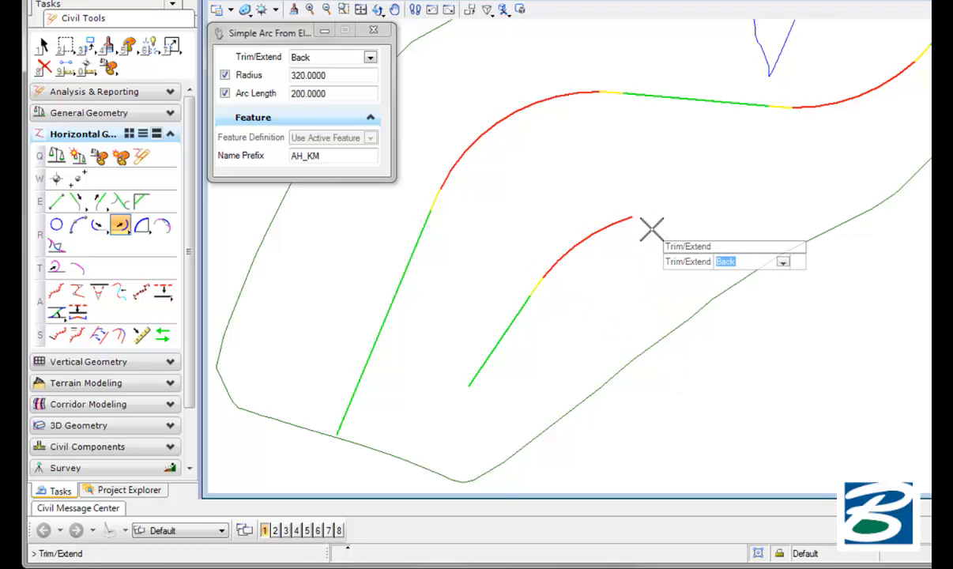
pyautogui.press('Return')
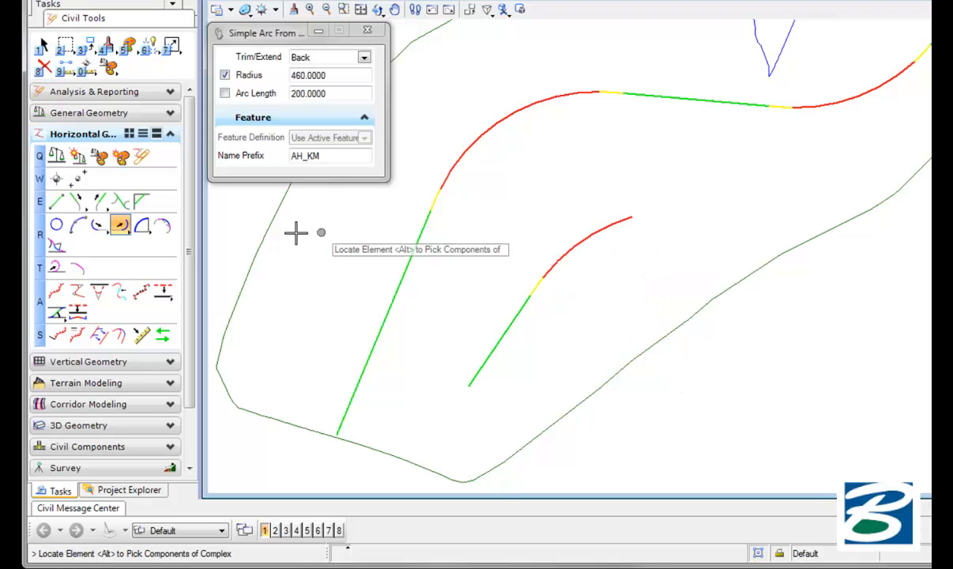
# Add a Spiral-Line From Element at the arc's free east end with a back spiral length of 70 and an end distance of 210
pyautogui.click(99, 207)
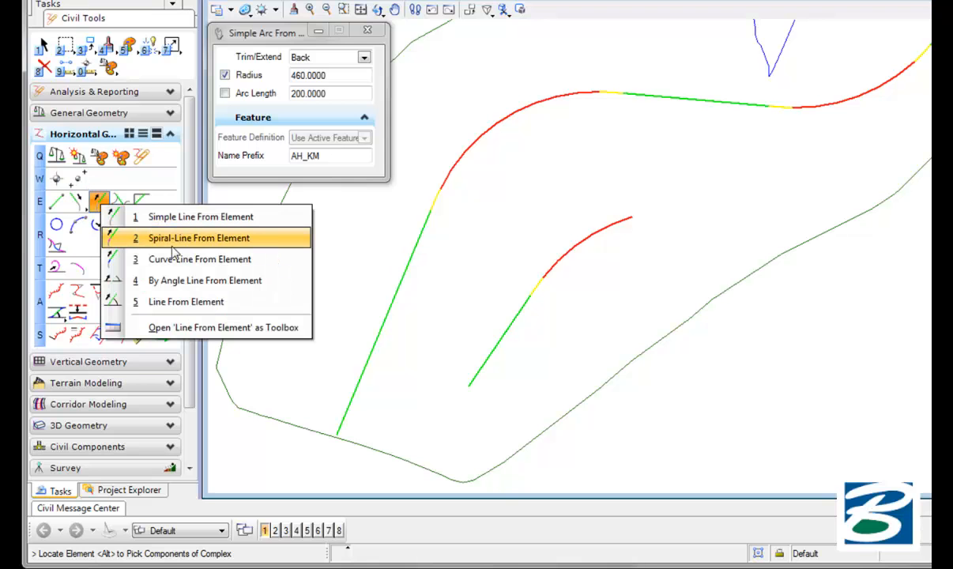
pyautogui.click(274, 238)
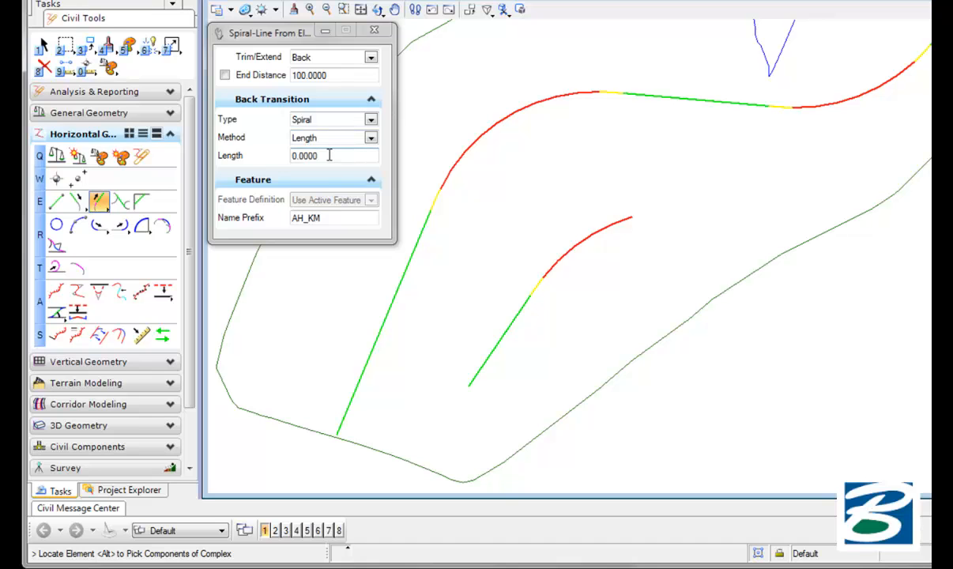
pyautogui.moveTo(331, 155); pyautogui.dragTo(278, 156)
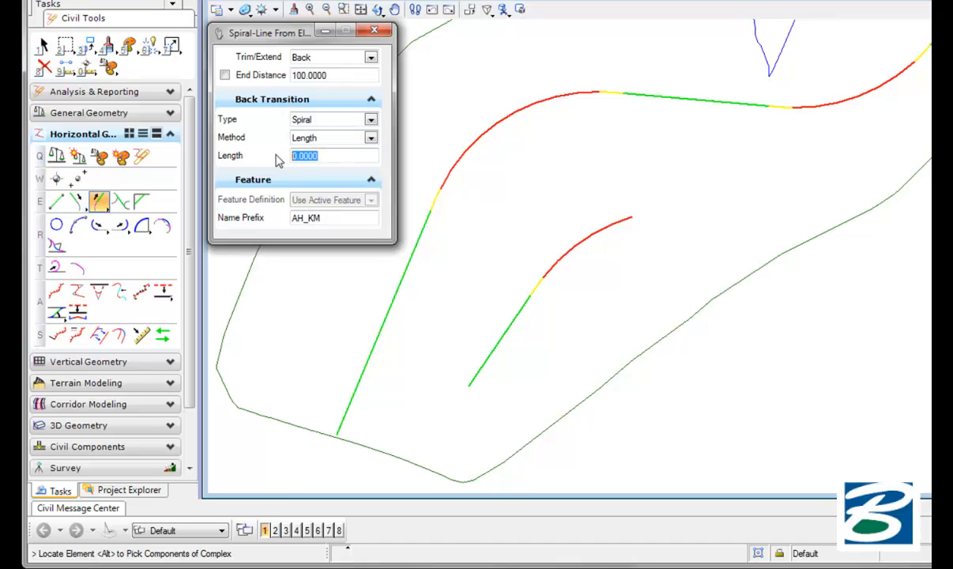
pyautogui.write('70')
pyautogui.press('Tab')
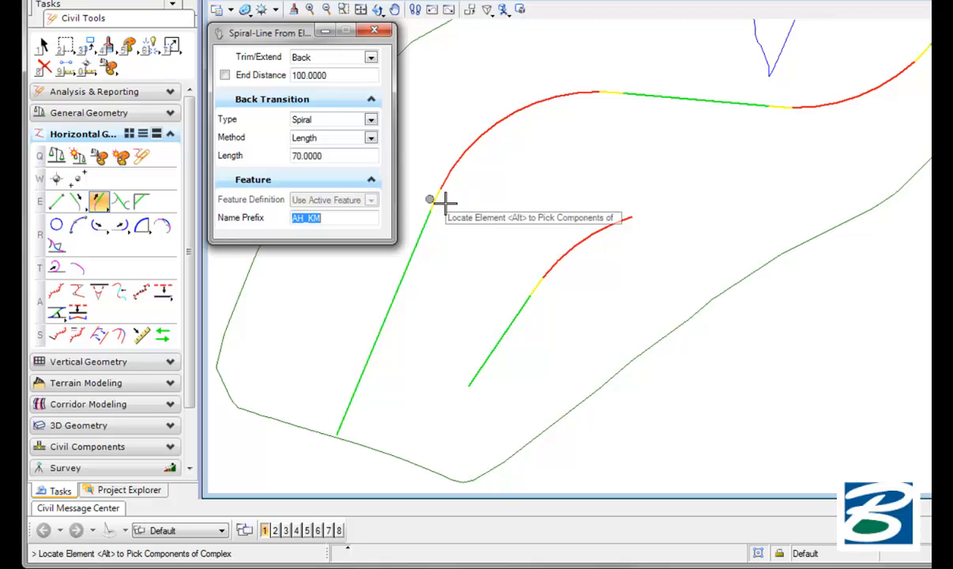
pyautogui.click(622, 221)
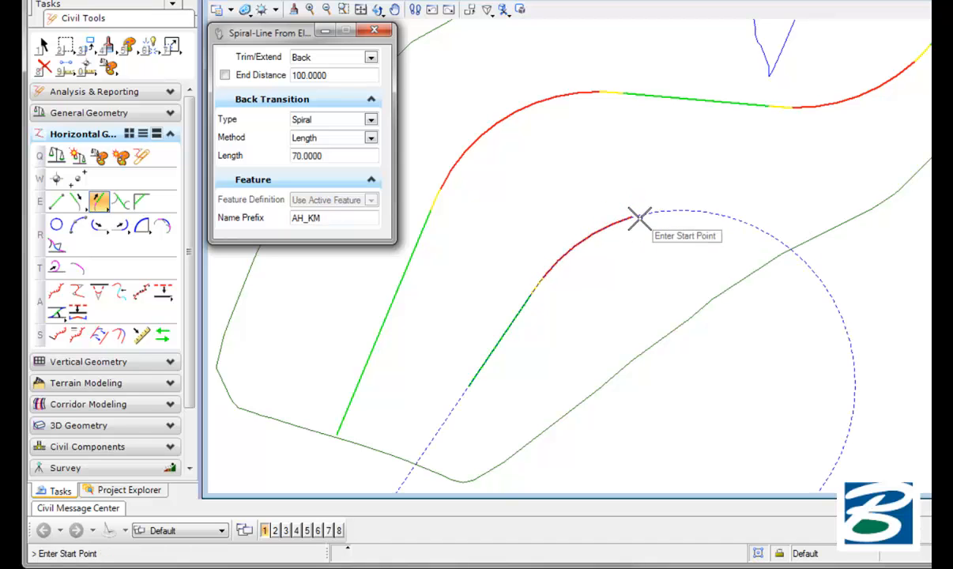
pyautogui.click(631, 214)
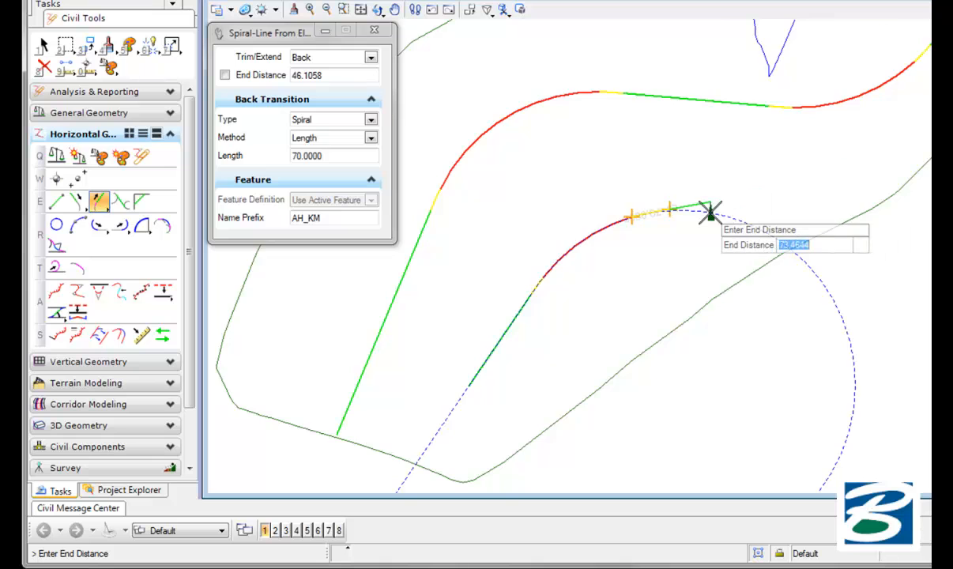
pyautogui.scroll(2, 712, 208)
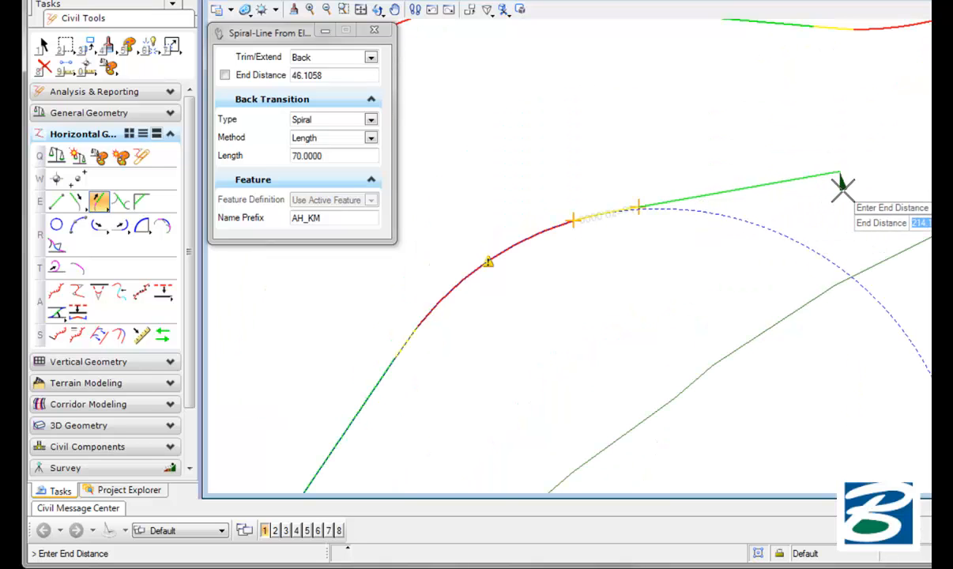
pyautogui.write('21')
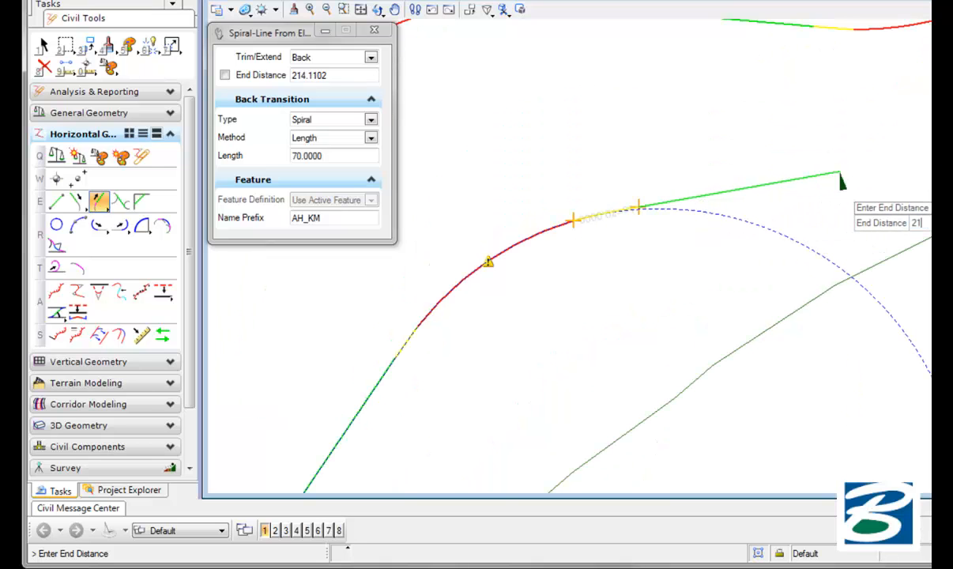
pyautogui.press('Return')
pyautogui.click(839, 190)
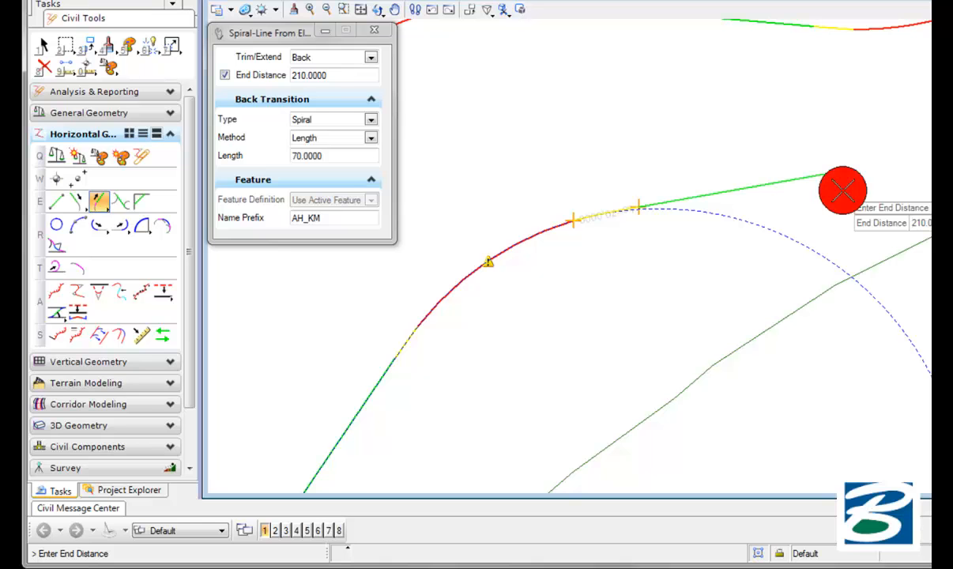
pyautogui.click(804, 213)
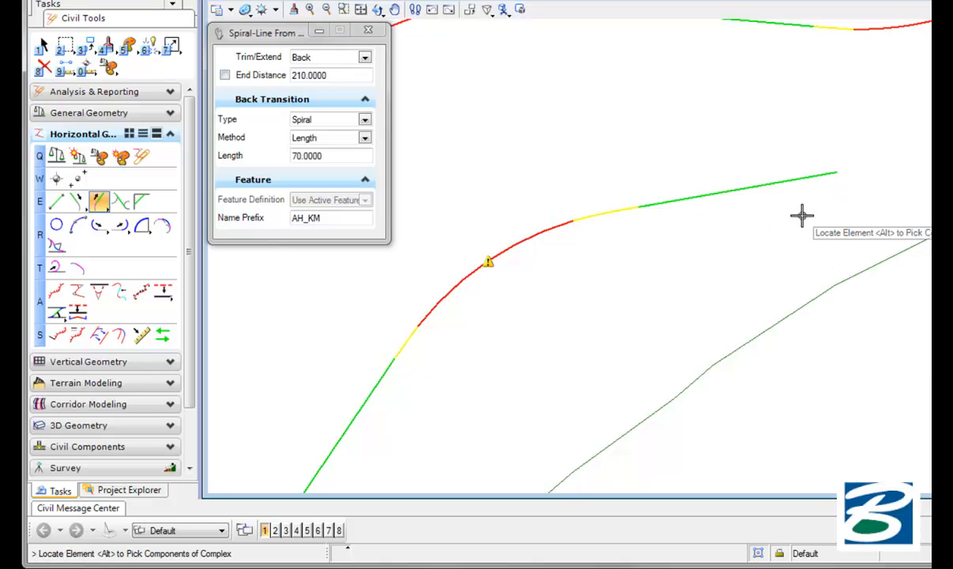
# Select the new spiral-line element, set its spiral length to 80 and deselect it
pyautogui.rightClick(751, 207)
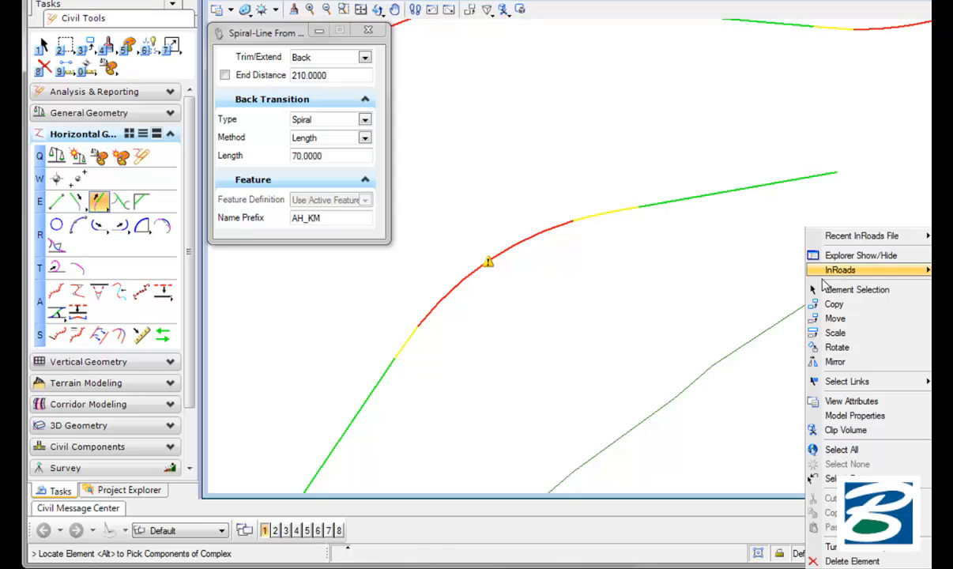
pyautogui.click(786, 273)
pyautogui.click(664, 209)
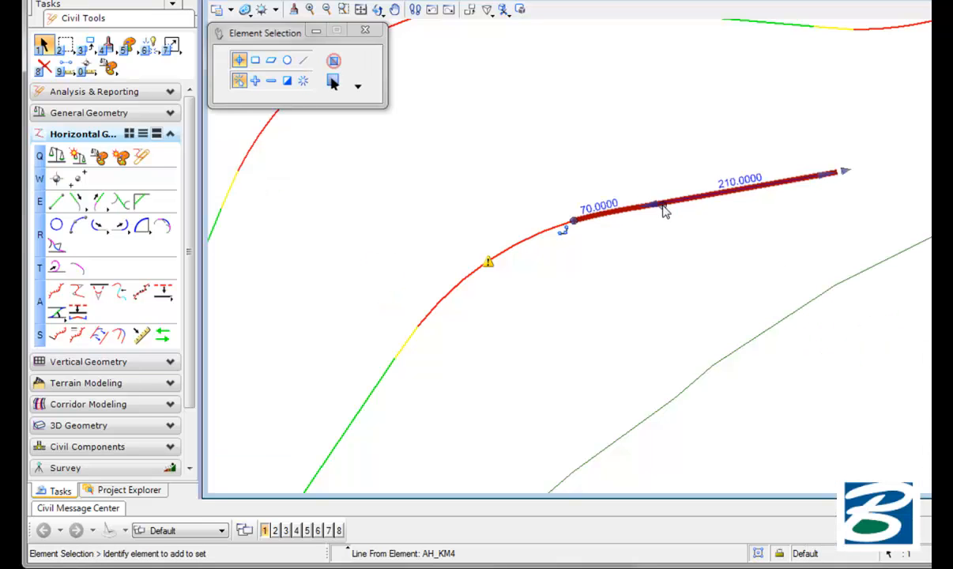
pyautogui.click(598, 205)
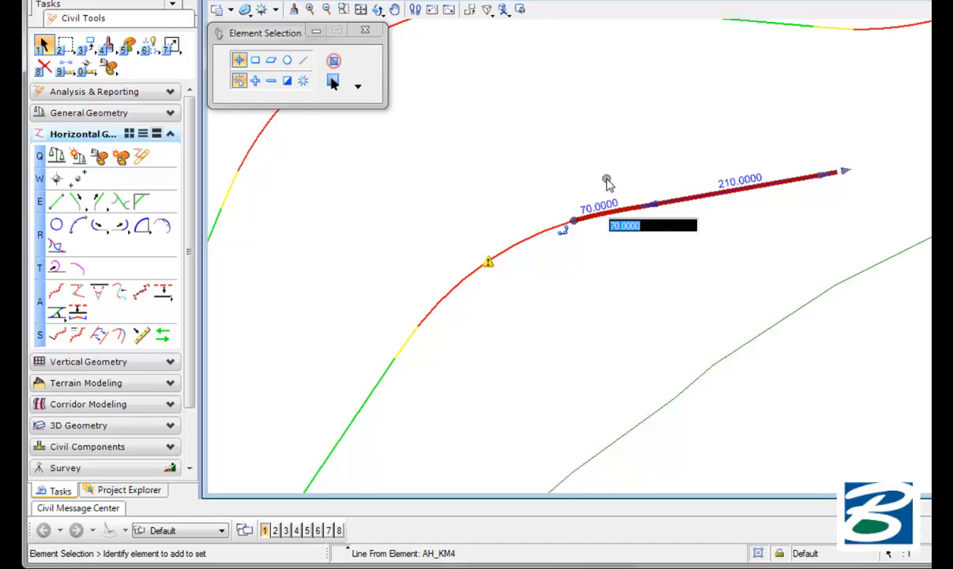
pyautogui.write('80')
pyautogui.press('Return')
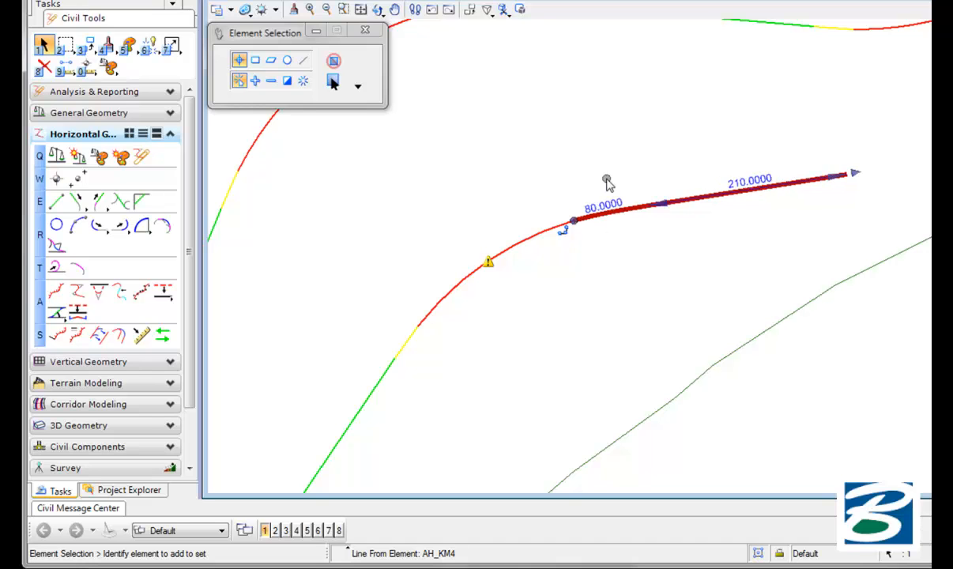
pyautogui.click(605, 183)
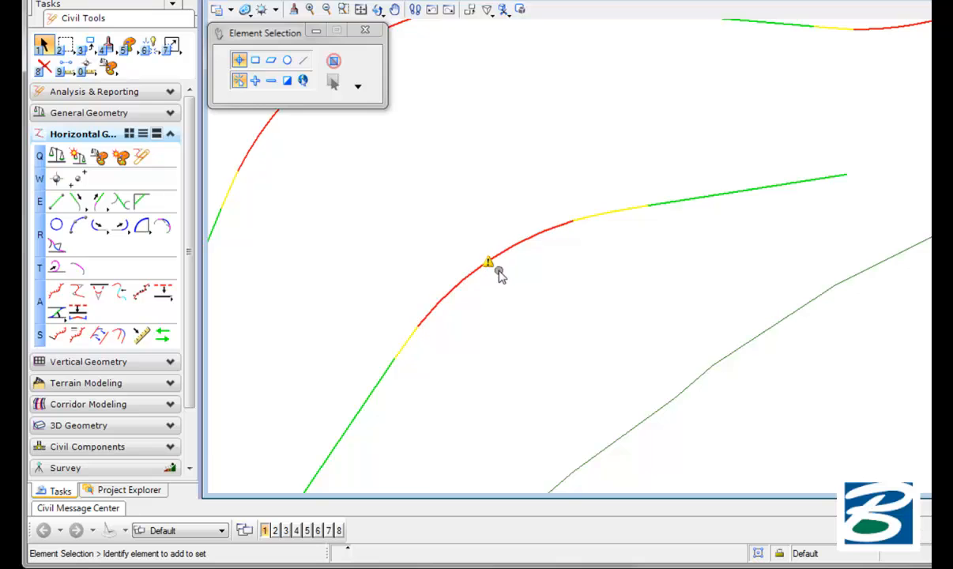
# Undo the separate line, arc and spiral-line geometry built element by element below the main alignment
pyautogui.scroll(-2, 517, 282)
pyautogui.moveTo(518, 278); pyautogui.dragTo(516, 240, button='middle')
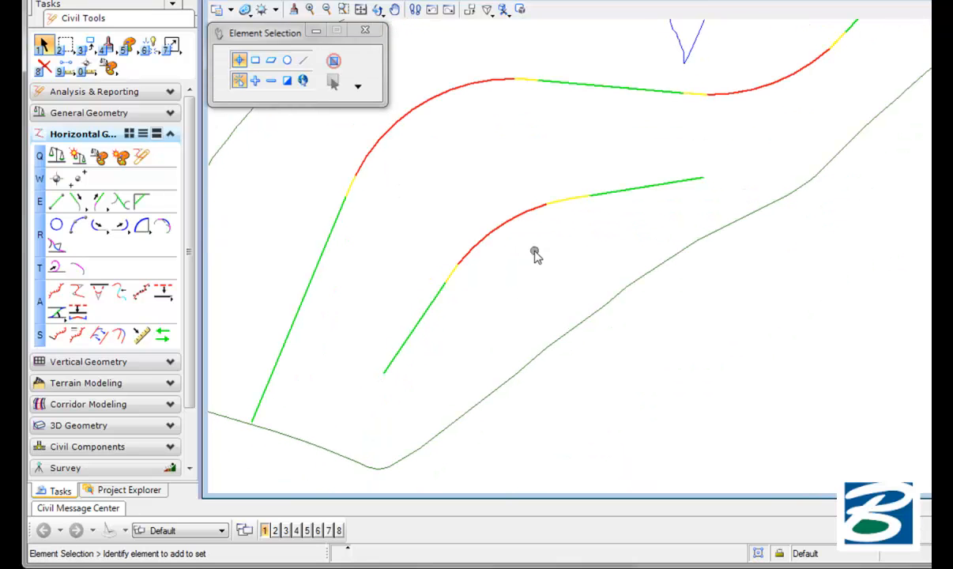
pyautogui.hotkey('ctrl', 'z')
pyautogui.hotkey('ctrl', 'z')
pyautogui.hotkey('ctrl', 'z')
pyautogui.hotkey('ctrl', 'z')
pyautogui.middleClick(534, 253)
pyautogui.scroll(-2, 527, 252)
# Select the main alignment, generate its Horizontal Alignment Review report and read through the element data
pyautogui.click(527, 255)
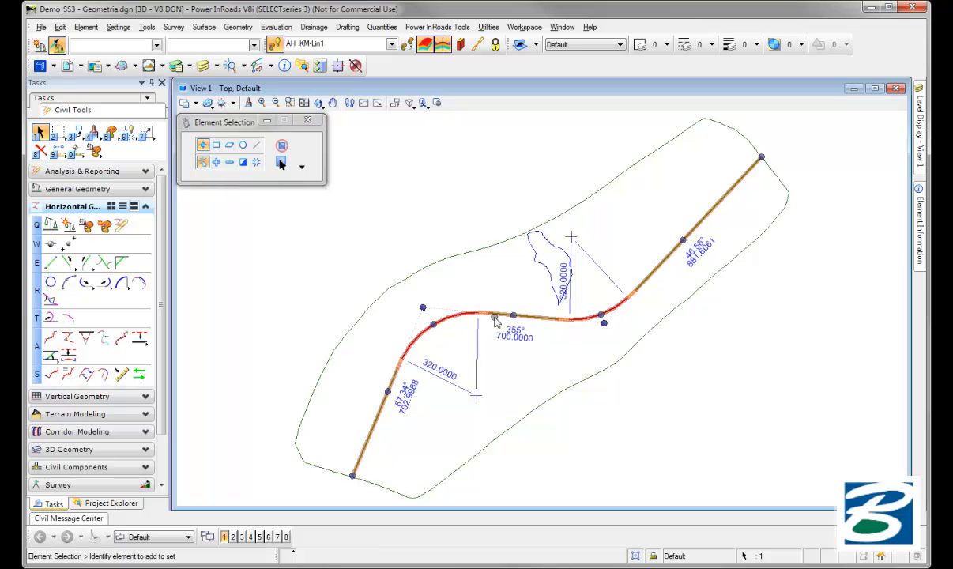
pyautogui.moveTo(495, 320)
pyautogui.click(630, 309)
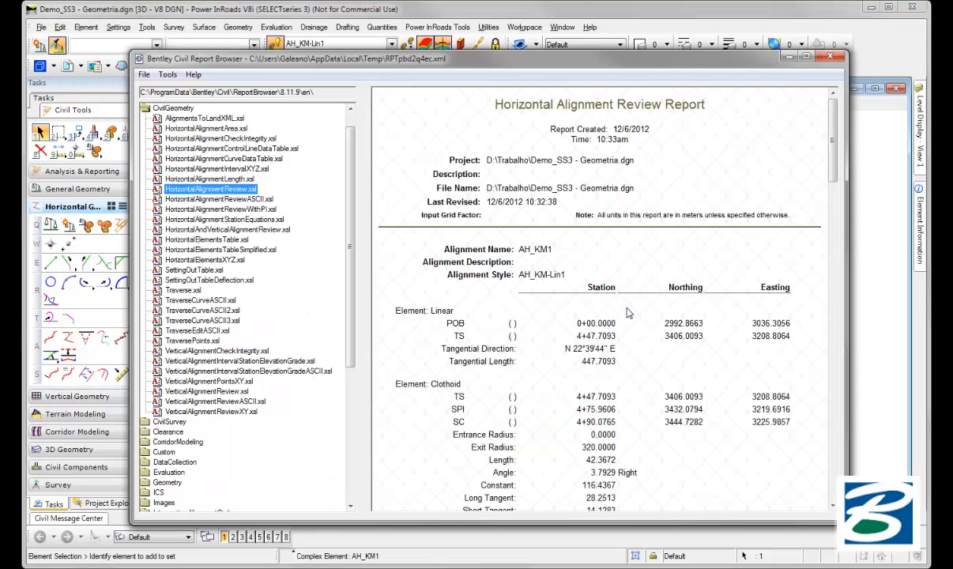
pyautogui.moveTo(828, 162)
pyautogui.mouseDown()
pyautogui.moveTo(845, 374)
pyautogui.moveTo(829, 331)
pyautogui.moveTo(810, 166)
pyautogui.mouseUp()
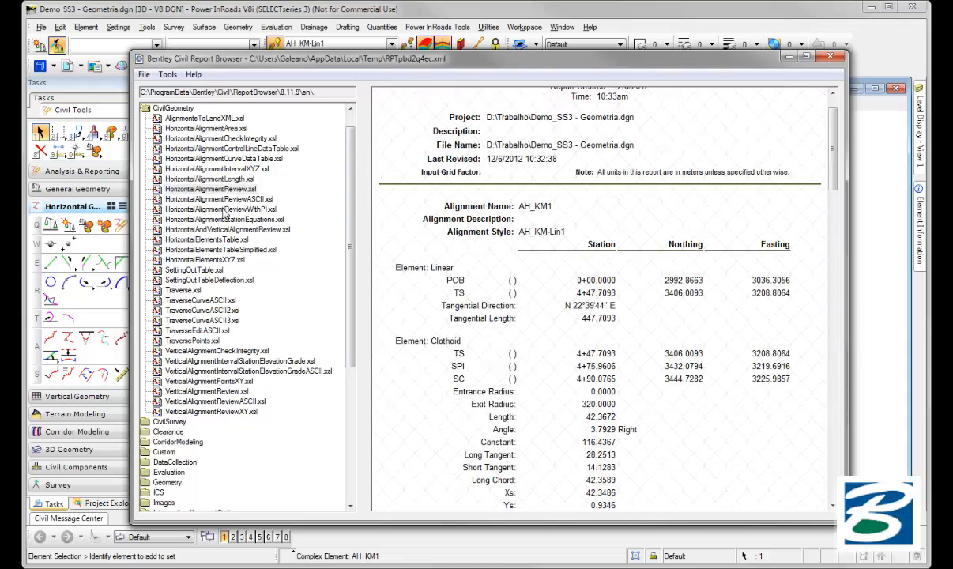
# View the HorizontalAlignmentLength, HorizontalAlignmentIntervalXYZ and HorizontalAlignmentCurveDataTable reports, close the report browser and deselect the alignment
pyautogui.click(210, 180)
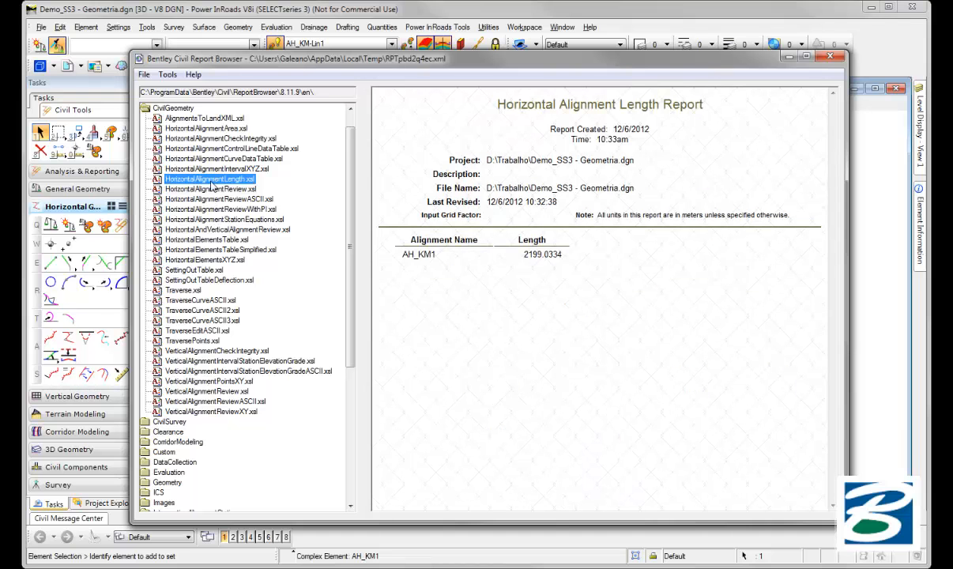
pyautogui.click(217, 169)
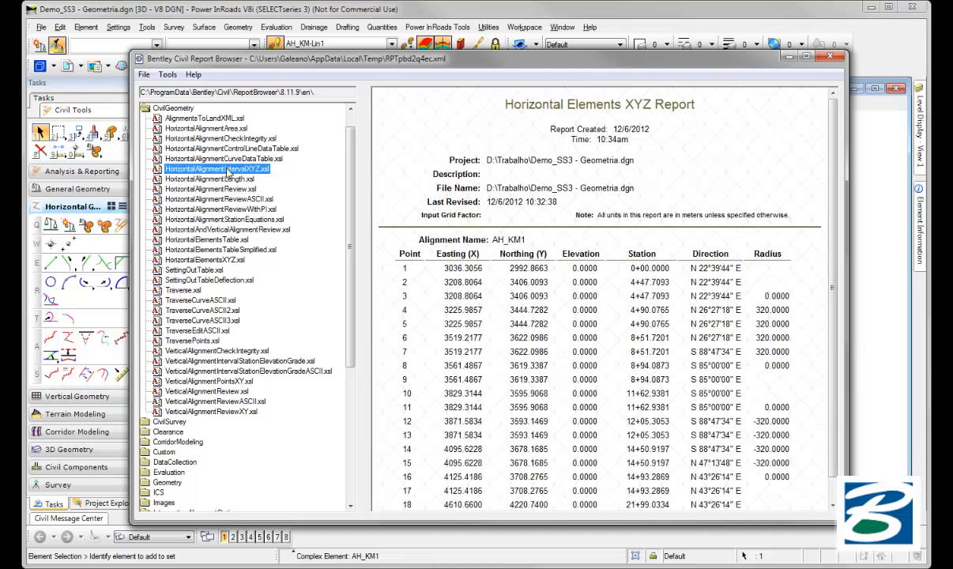
pyautogui.click(225, 159)
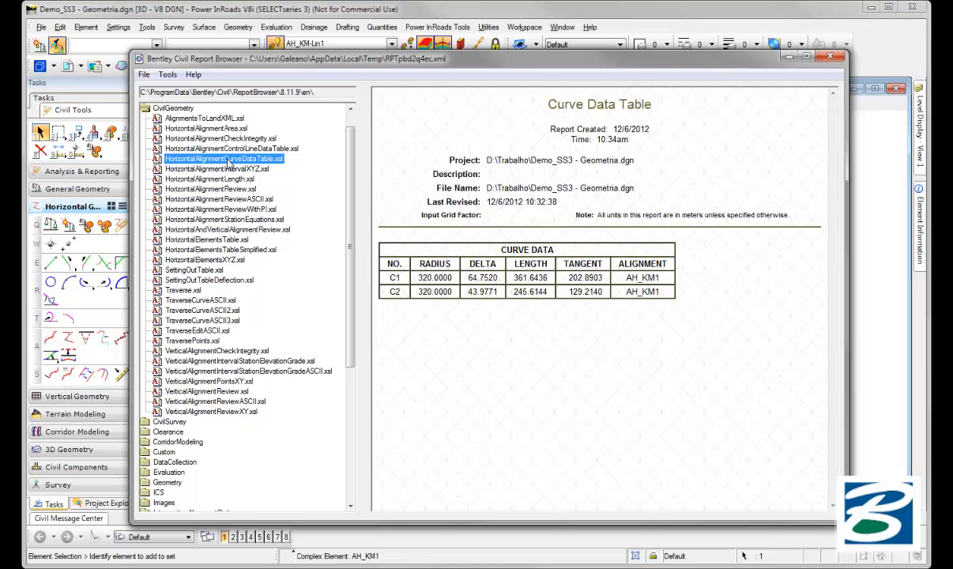
pyautogui.click(828, 58)
pyautogui.click(634, 225)
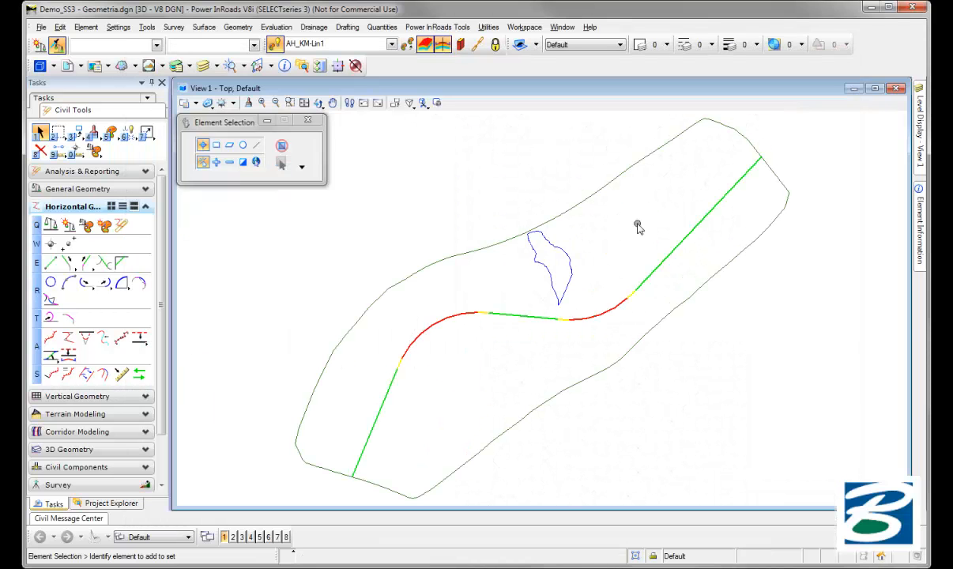